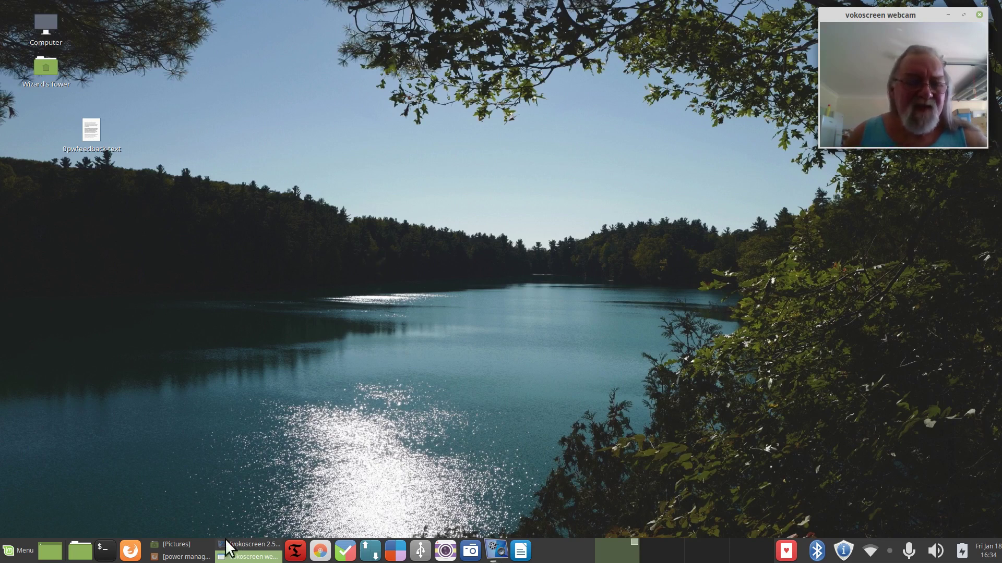
Step: Switch to Firefox and look through the Google results for "image hosting sites"
left_click(201, 557)
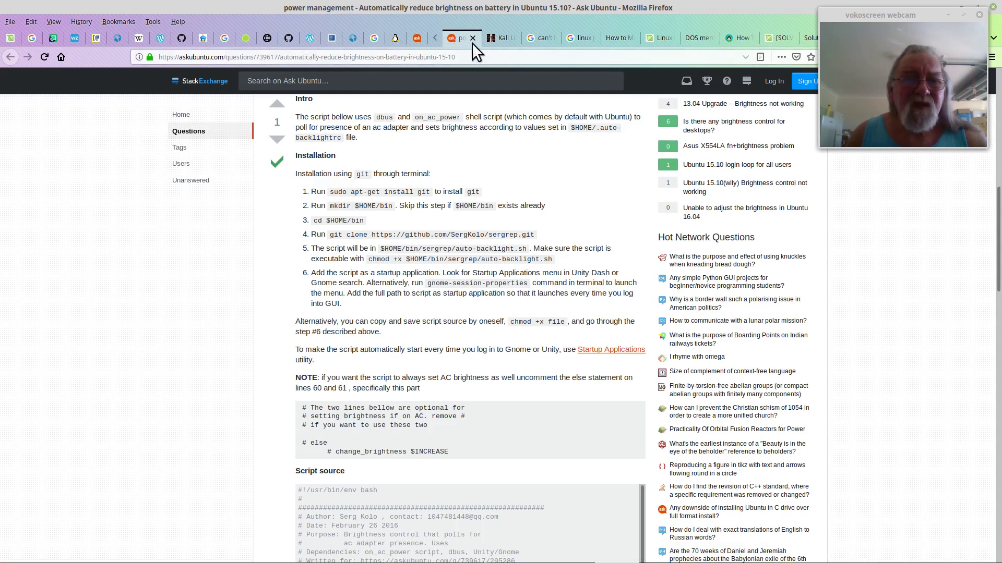
left_click(433, 36)
left_click(453, 36)
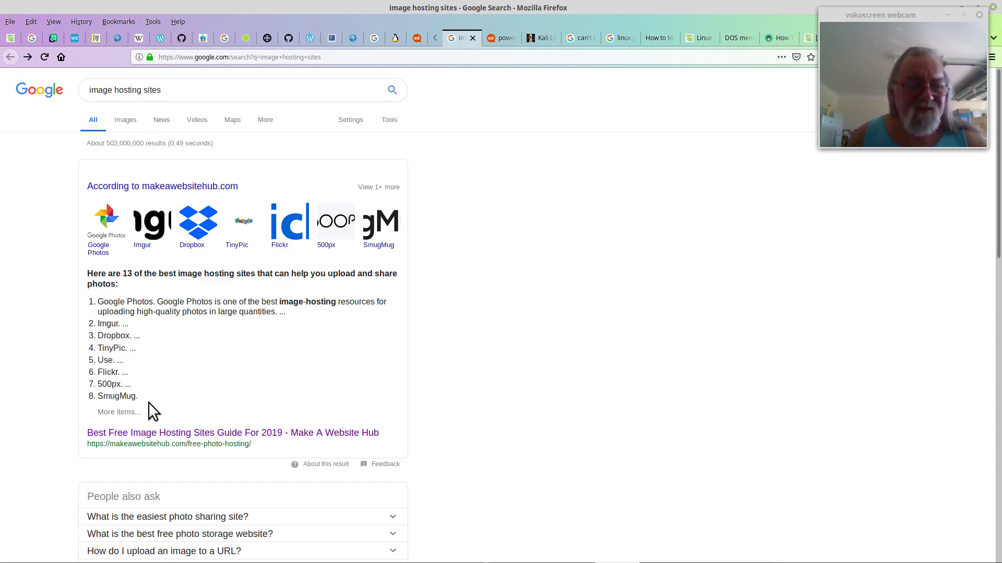
scroll(53, 287, "down", 7)
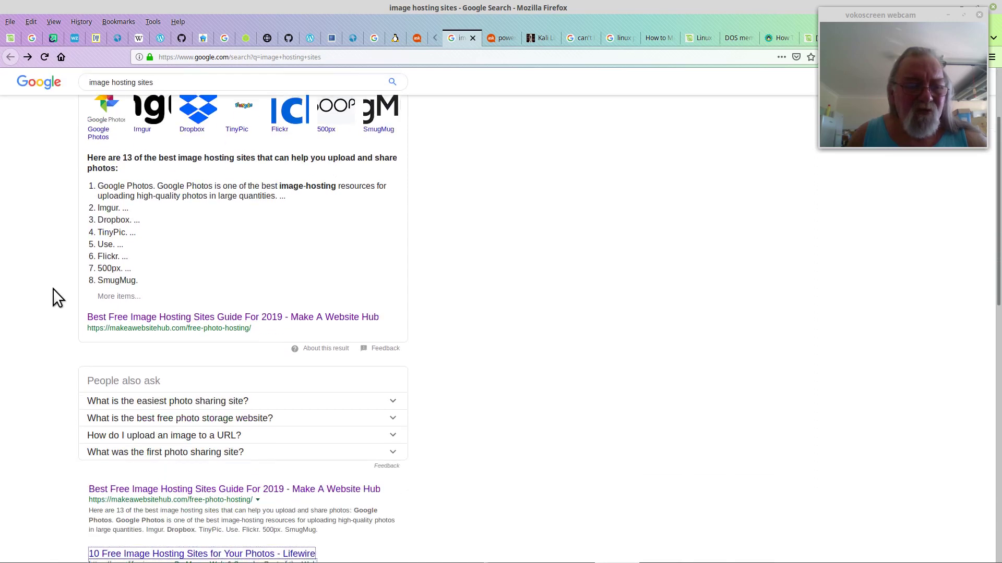
scroll(53, 290, "down", 5)
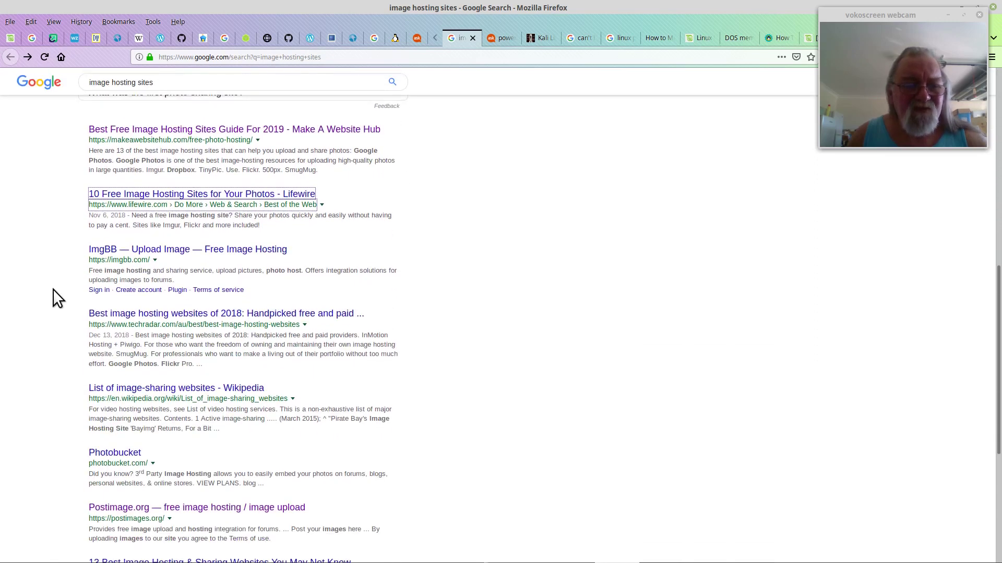
scroll(57, 299, "down", 2)
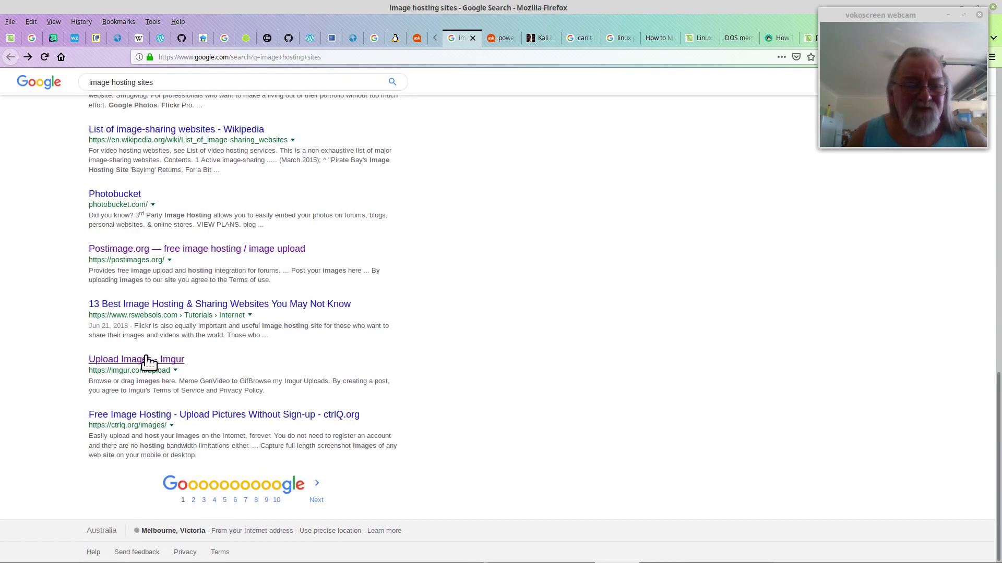
scroll(44, 305, "up", 6)
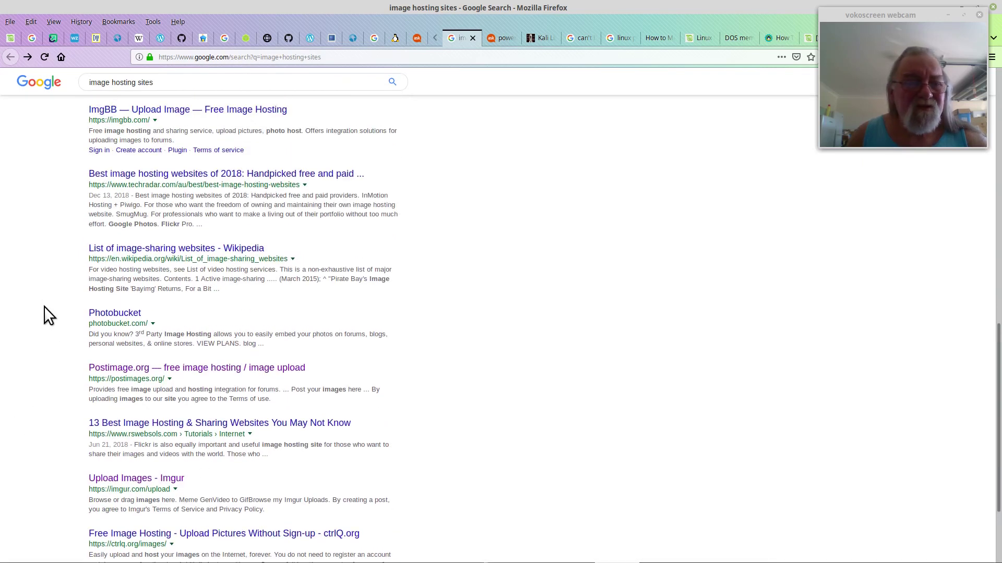
scroll(44, 307, "up", 3)
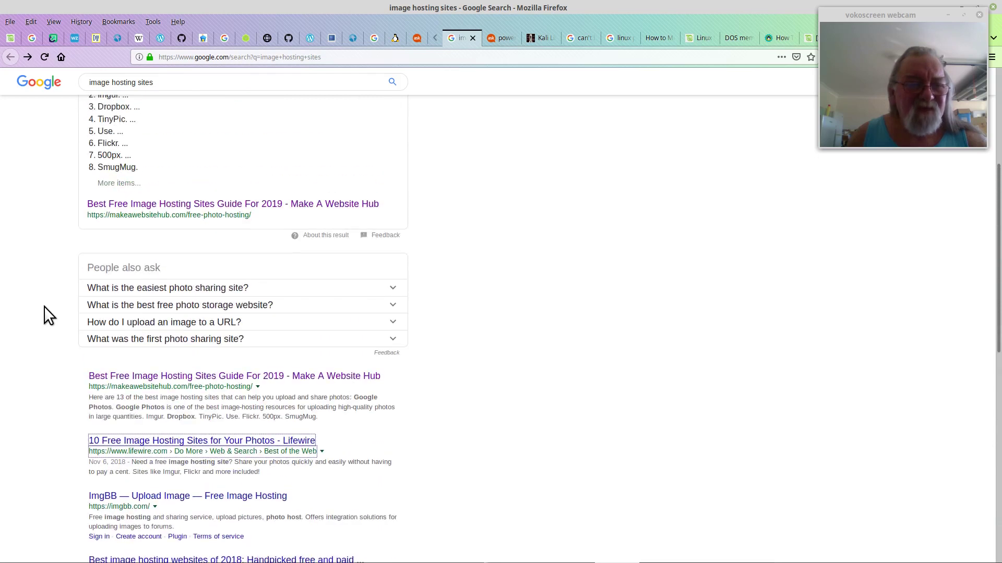
scroll(44, 308, "up", 2)
scroll(44, 306, "up", 2)
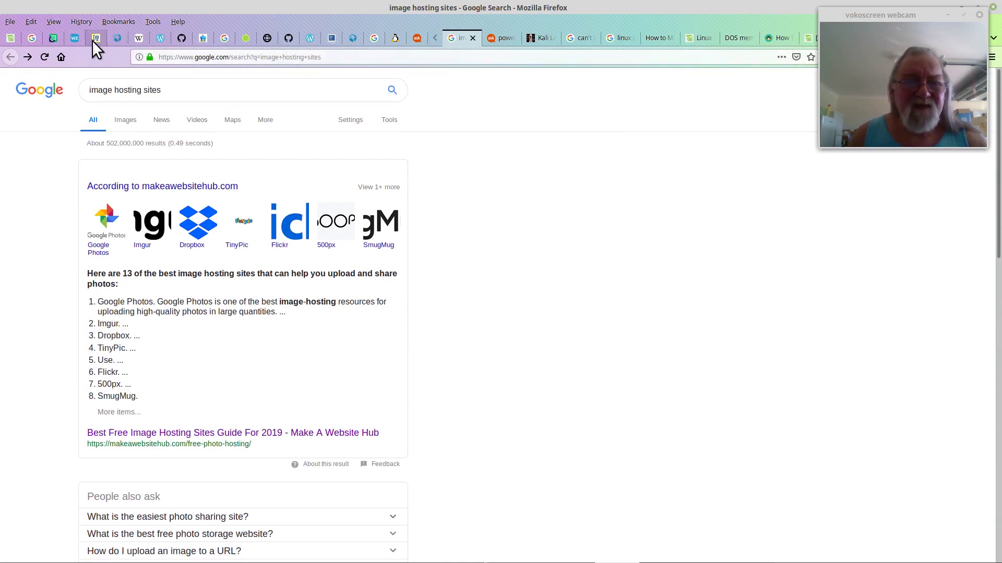
Step: Log in to Linux.org with the prefilled account credentials and check the account's alerts
left_click(117, 38)
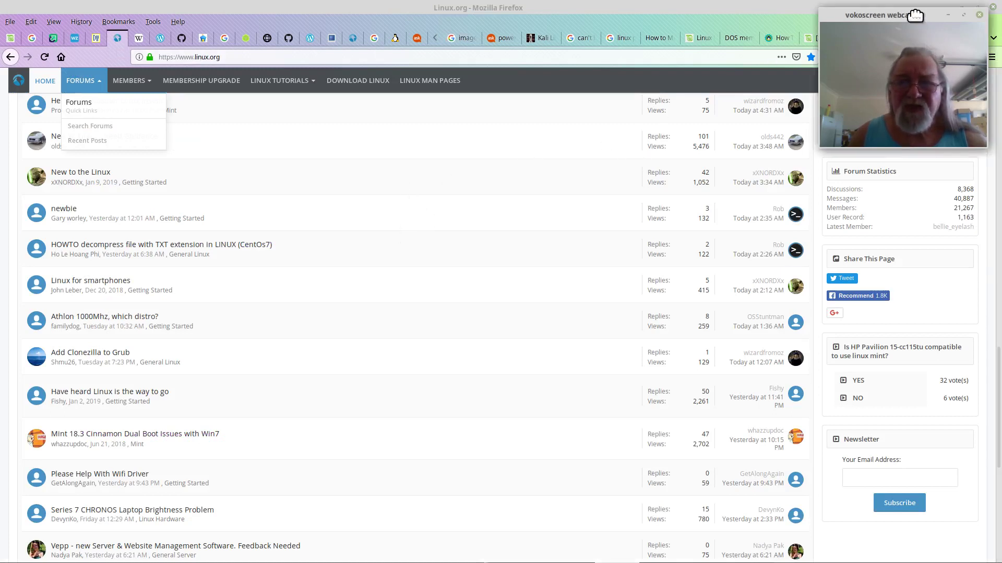
left_click_drag(915, 13, 705, 15)
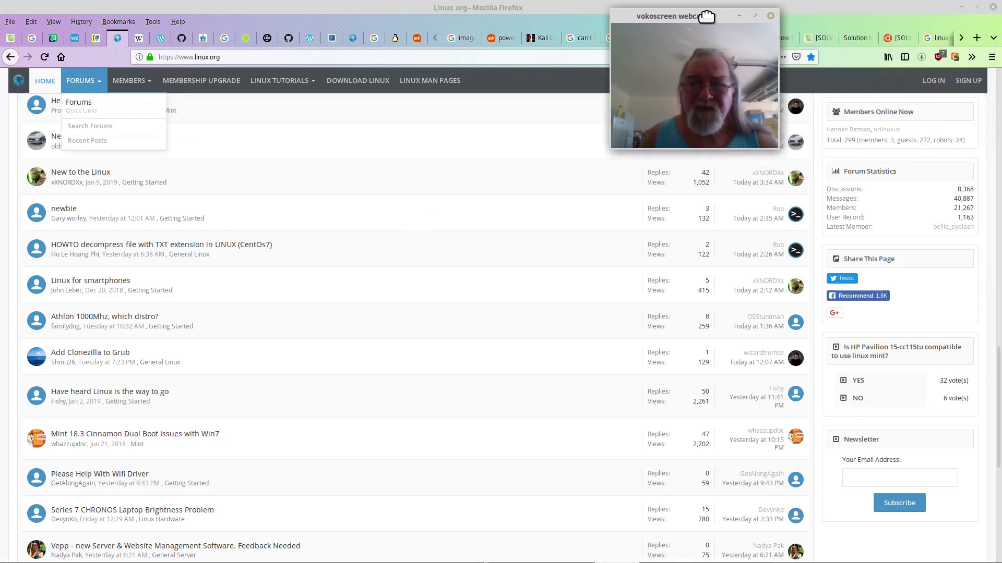
left_click(932, 85)
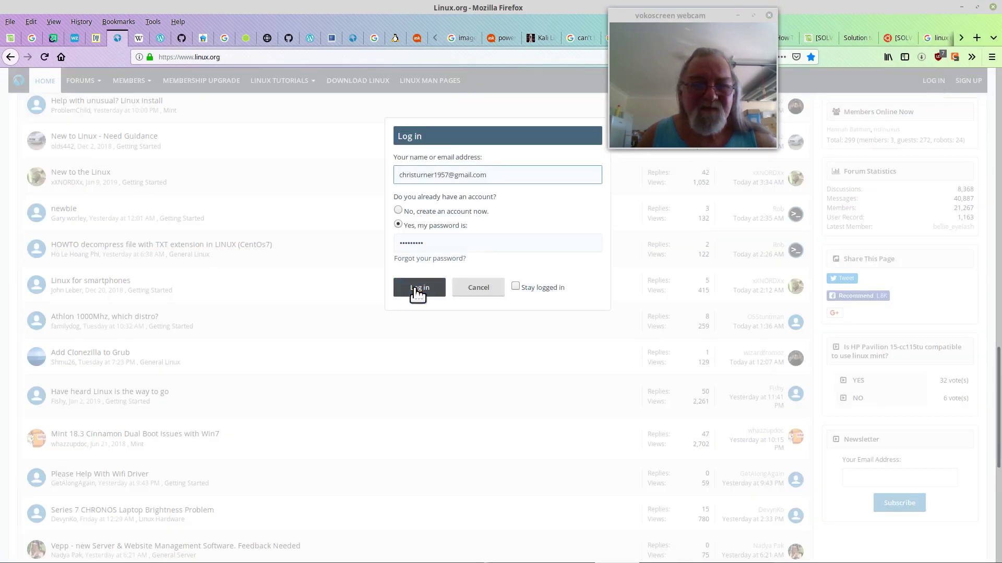
left_click(417, 292)
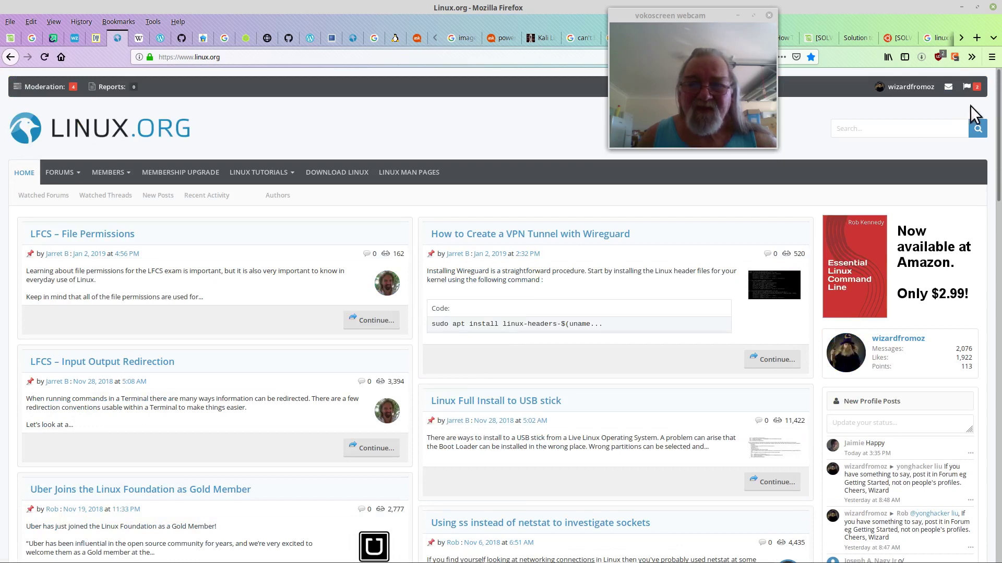
left_click(967, 86)
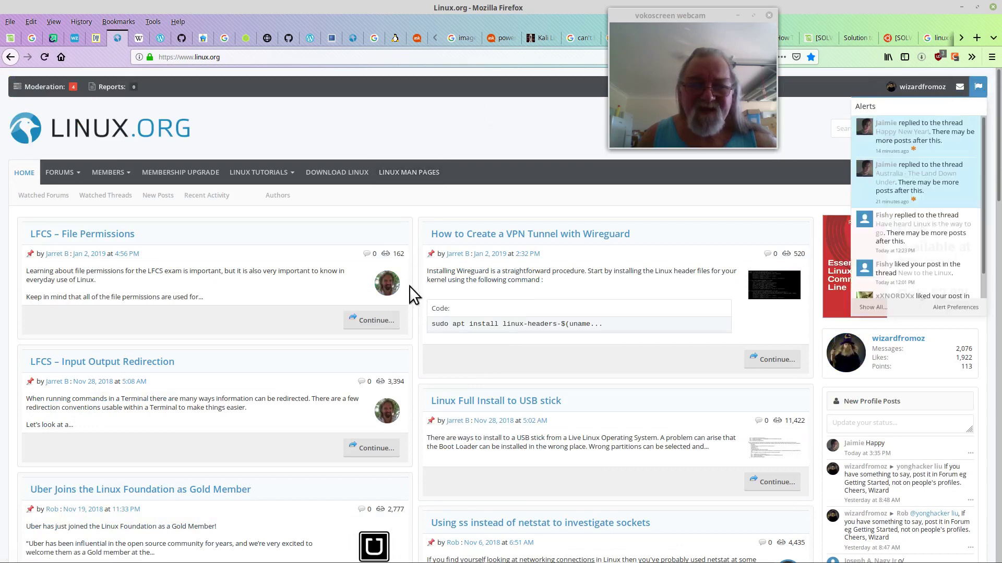
left_click(430, 115)
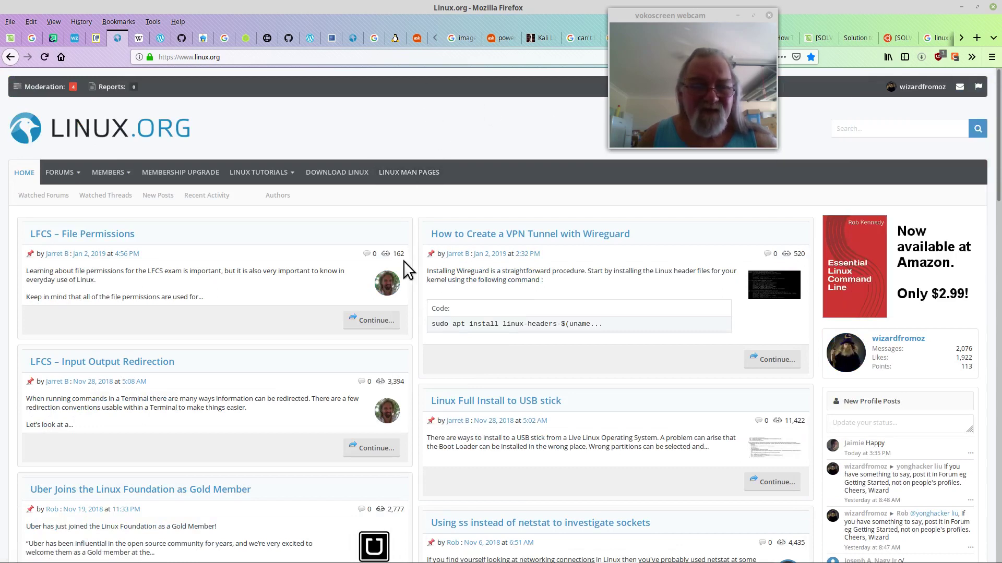
Step: Open the thread "Mint 18.3 Cinnamon Dual Boot Issues with Win7" in a new tab and go to the latest posts on page 3
scroll(413, 283, "down", 8)
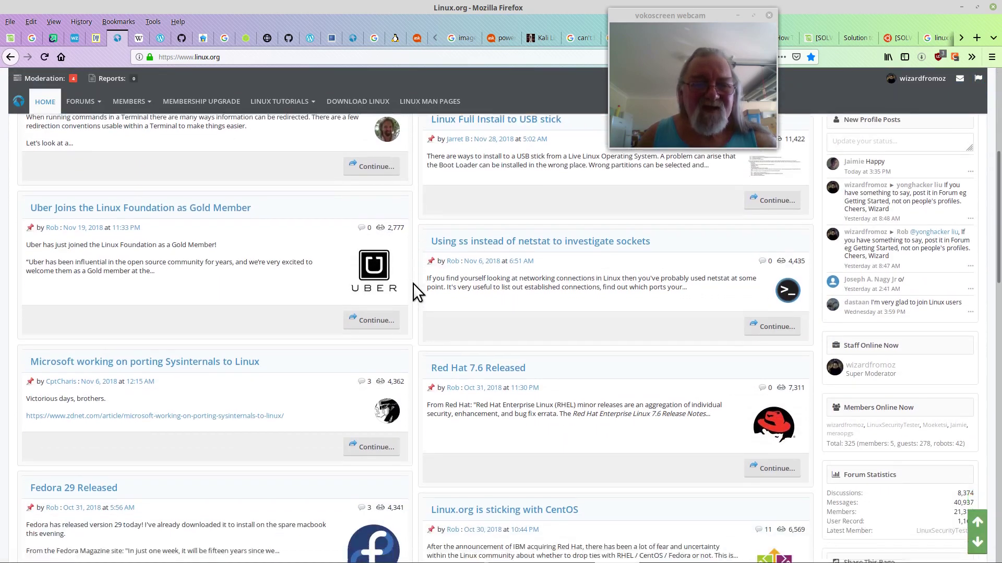
scroll(412, 283, "down", 10)
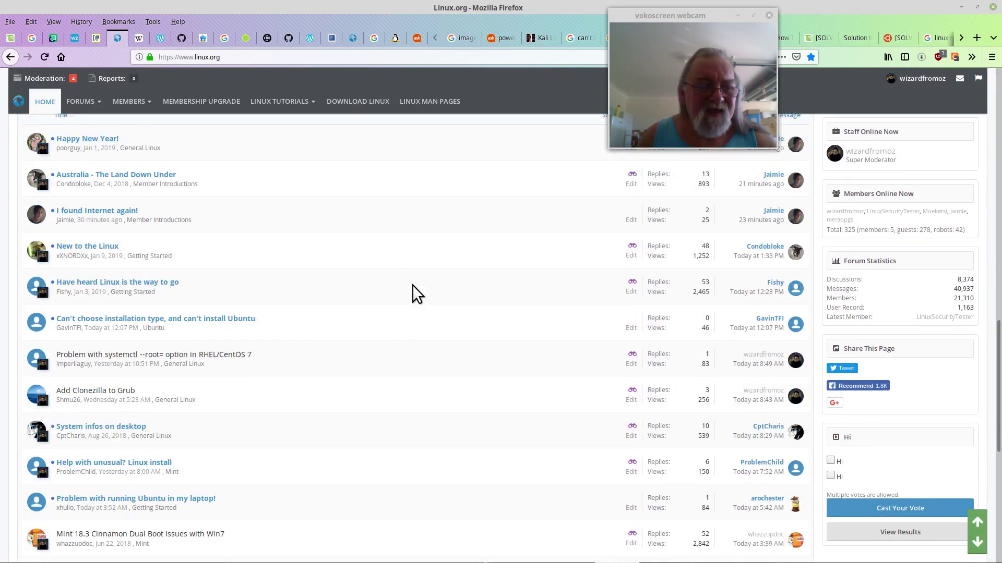
scroll(412, 284, "down", 1)
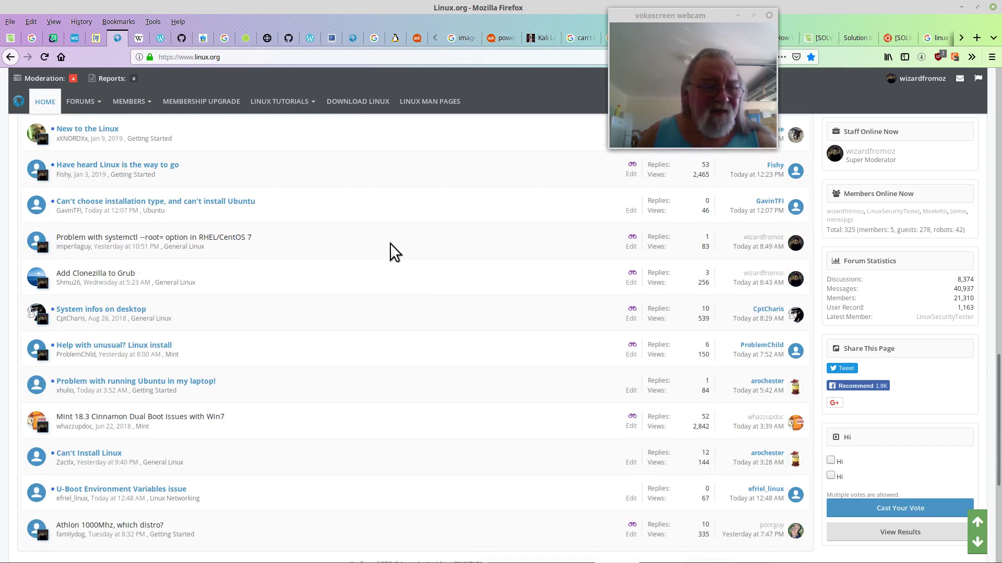
scroll(346, 314, "down", 2)
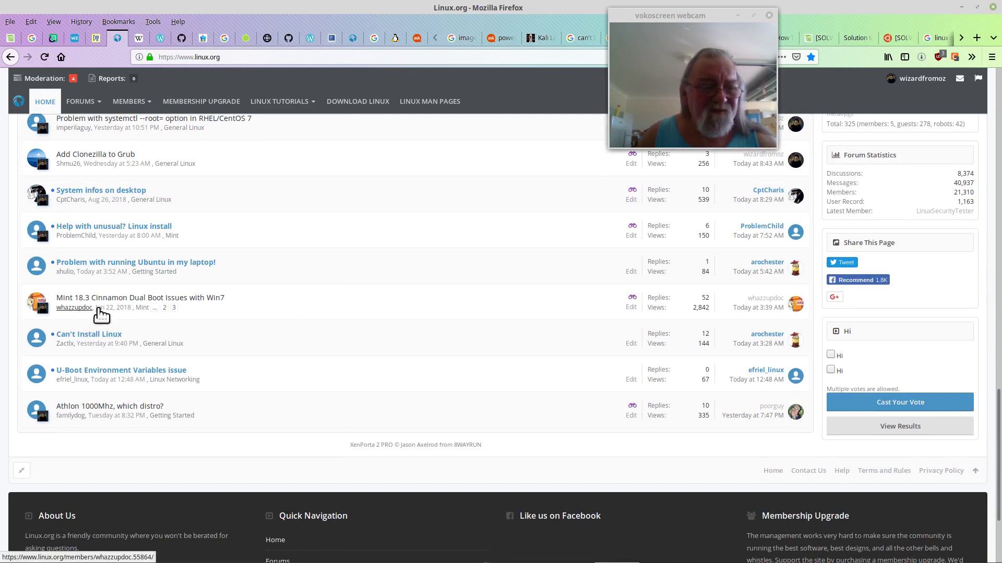
right_click(155, 298)
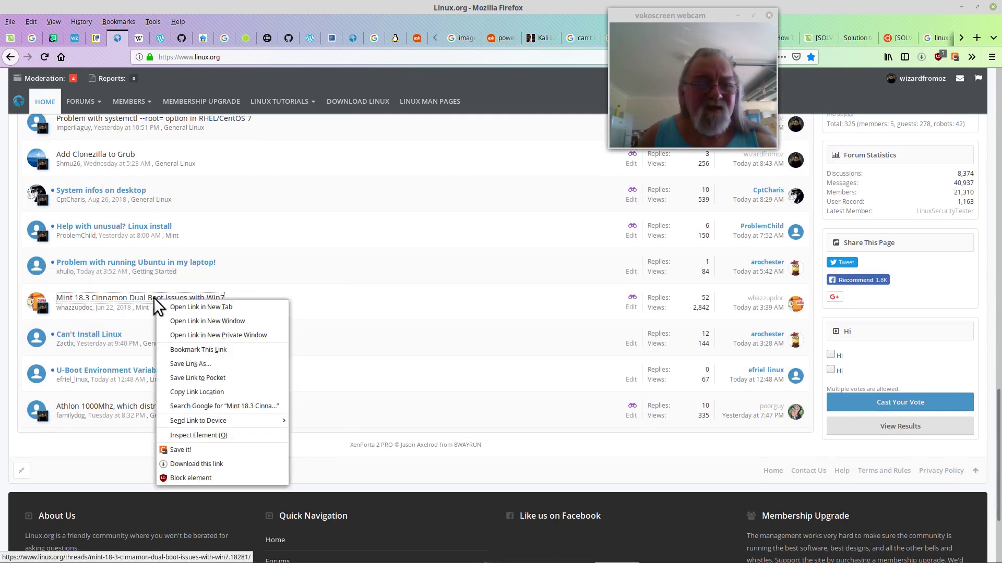
left_click(204, 306)
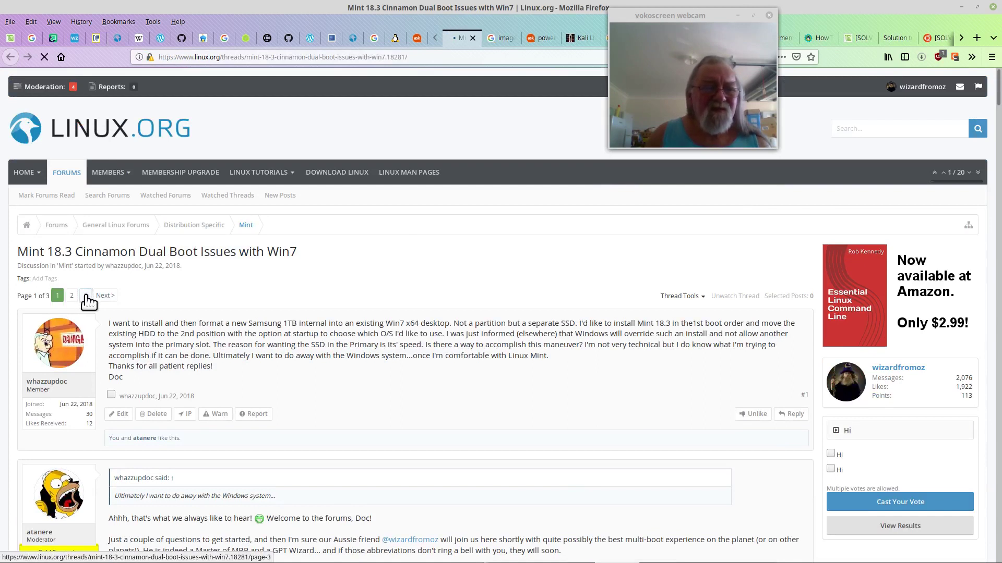
left_click(86, 295)
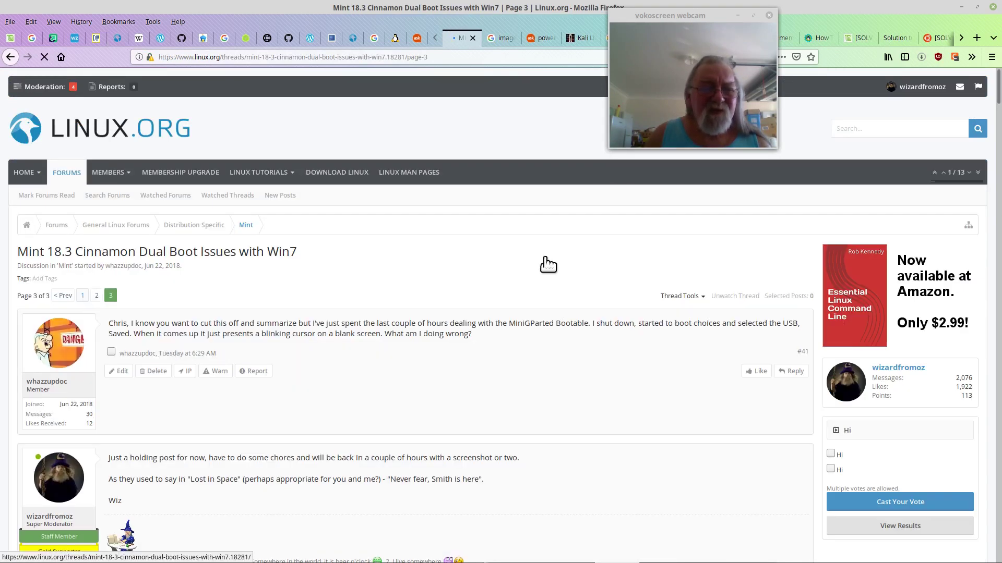
left_click_drag(998, 86, 998, 520)
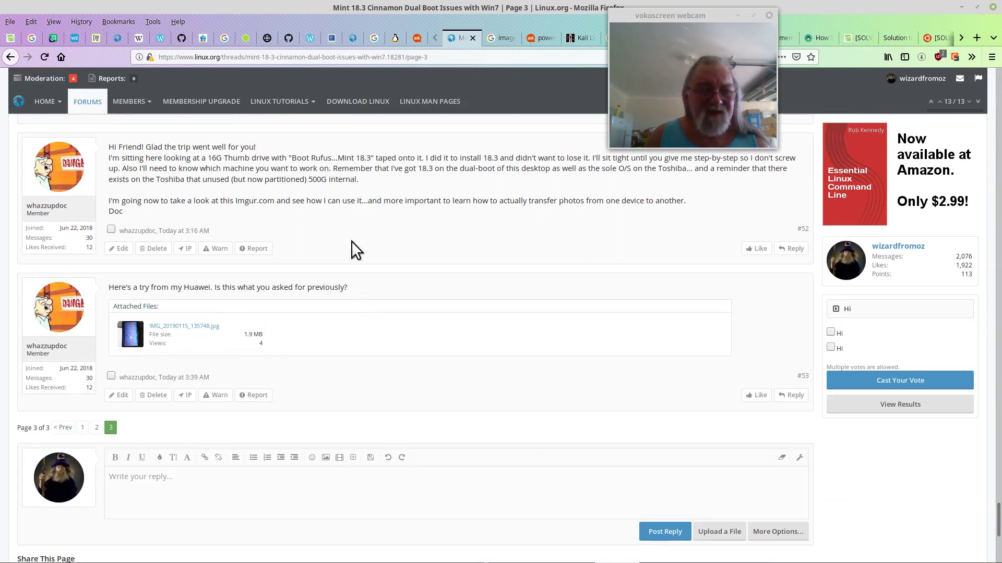
Step: Begin a reply greeting the member by name with a smiley, followed by the line "Here's how to use Imgur"
left_click(134, 476)
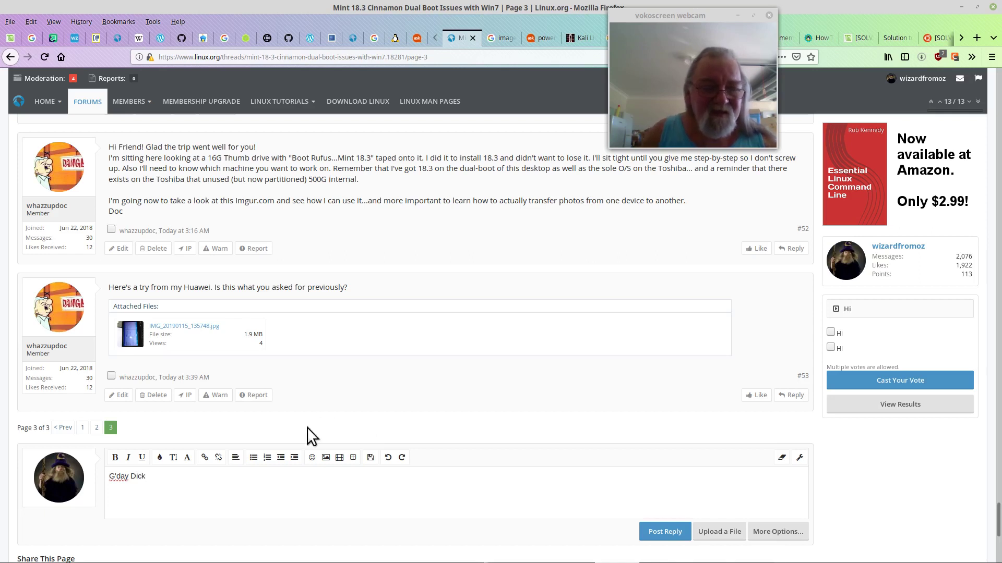
left_click(311, 459)
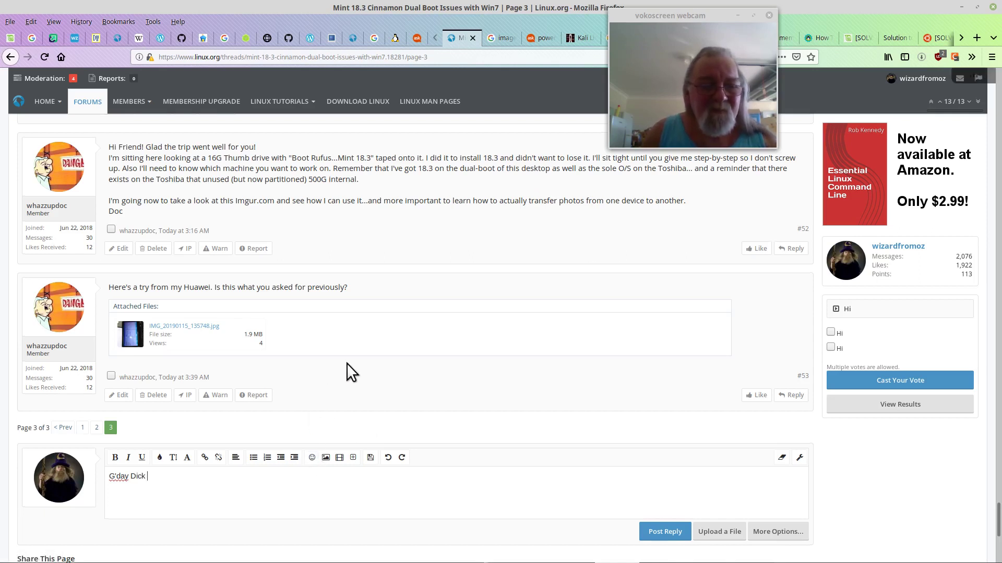
scroll(346, 363, "down", 2)
left_click(115, 470)
key("Return")
type("Here's how to use Imgur")
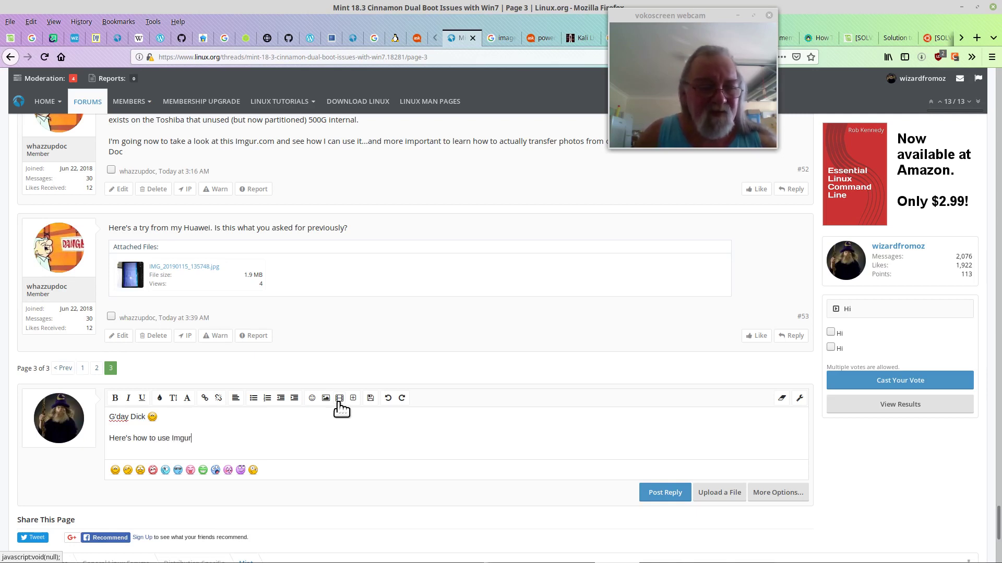
key("Return")
key("Return")
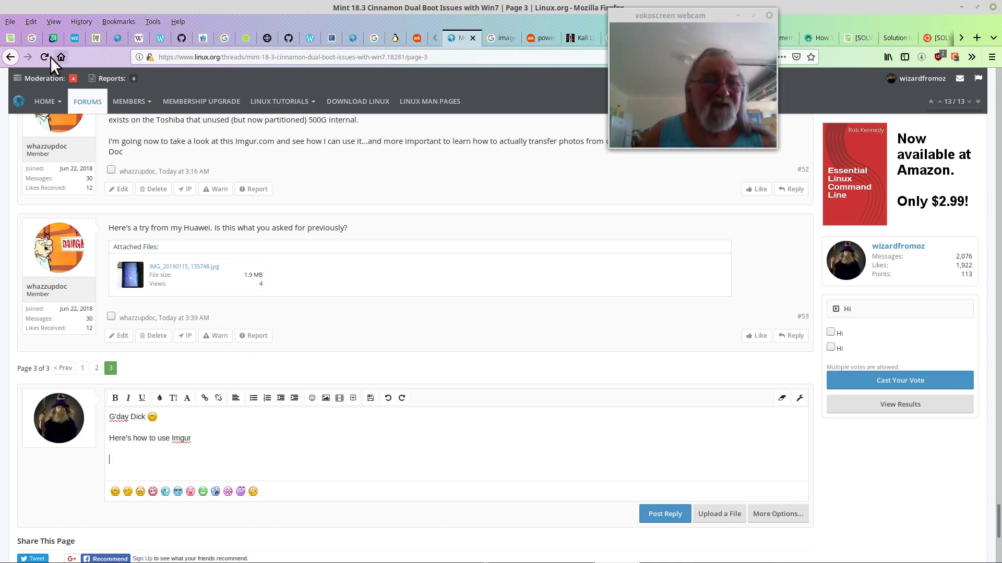
Step: Sign in to Imgur with the username and account password and open the account's uploaded images
left_click(52, 39)
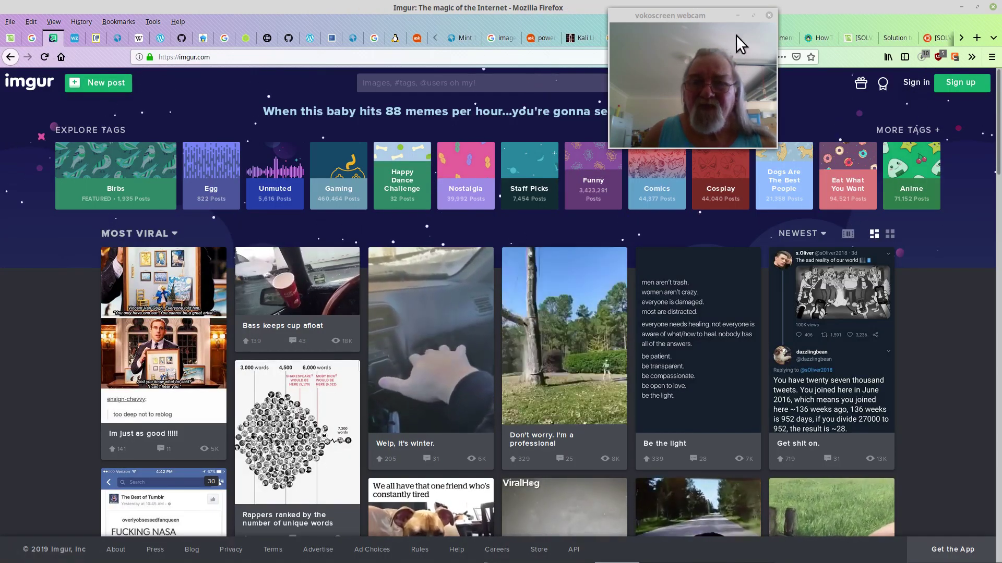
left_click(916, 86)
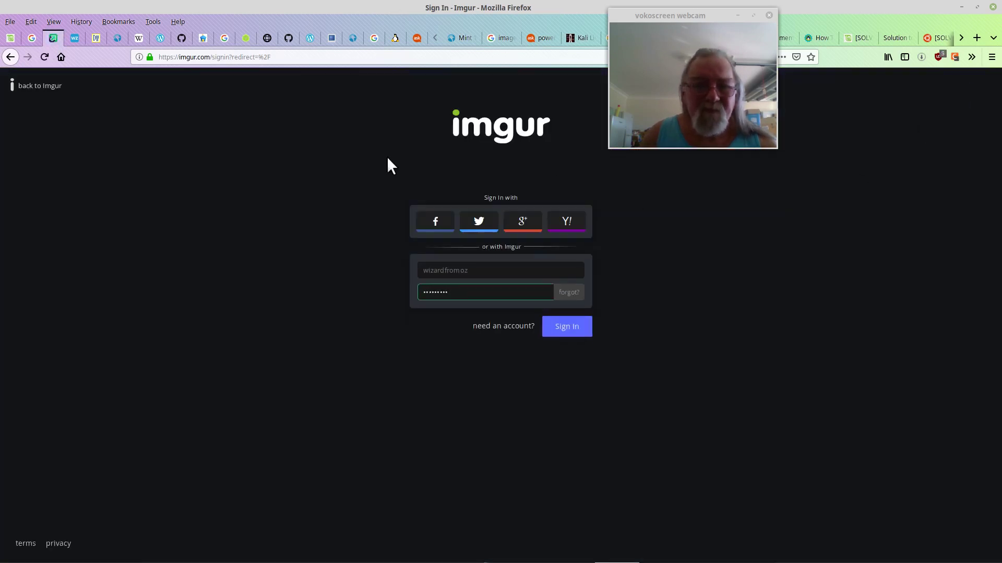
left_click(570, 330)
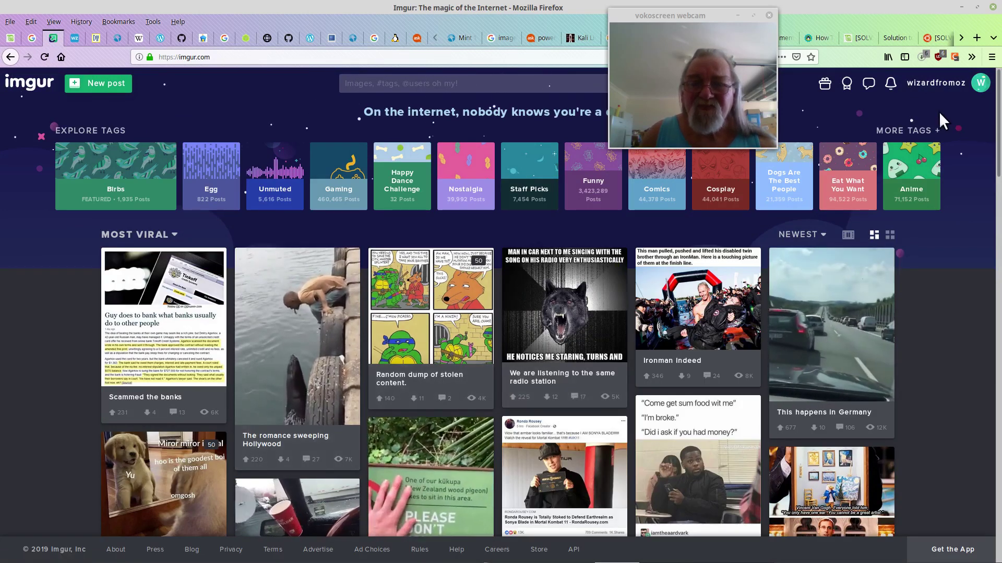
left_click(942, 89)
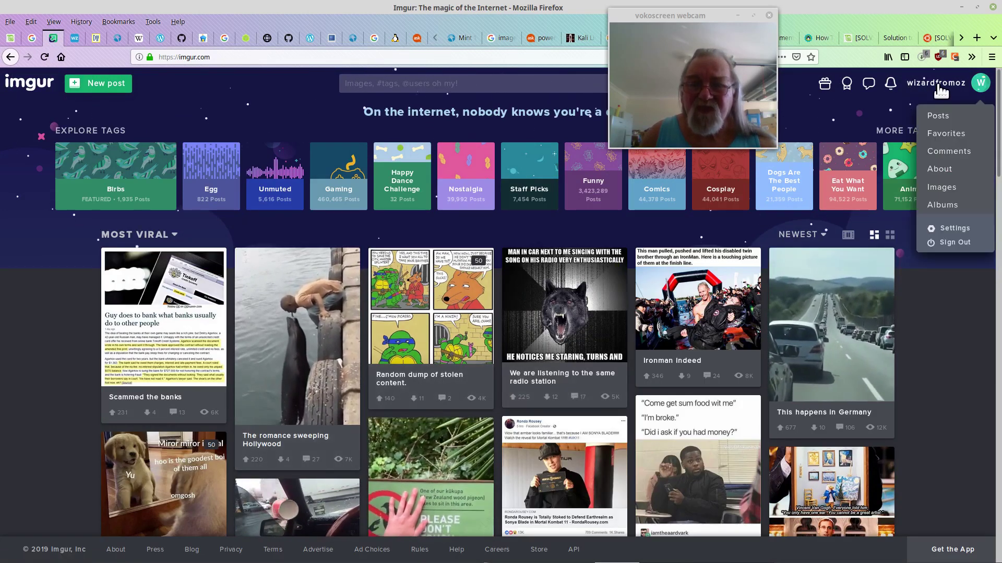
left_click(943, 189)
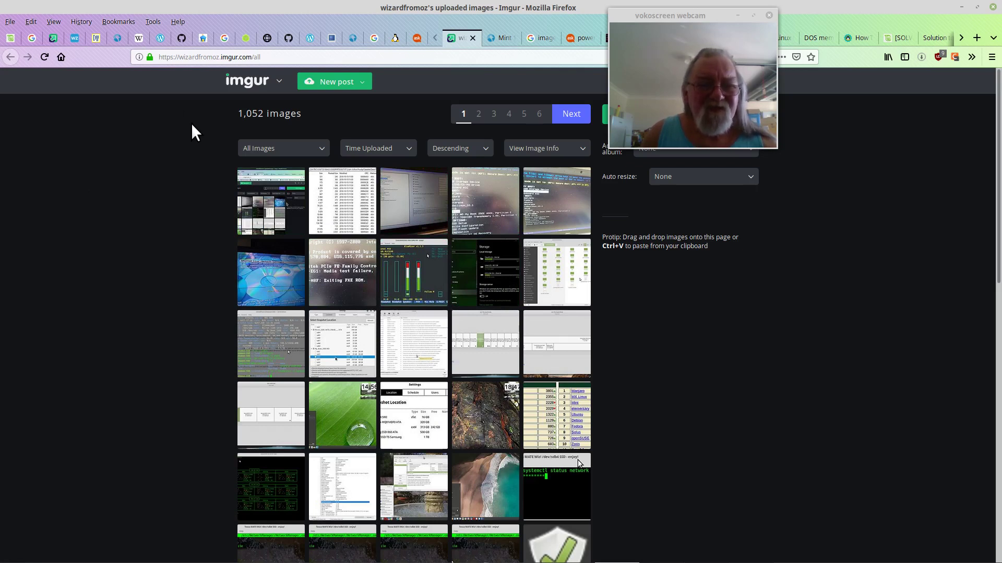
Step: Open alsamixer.png from the Pictures folder and move the webcam window clear of the image viewer
mouse_move(320, 559)
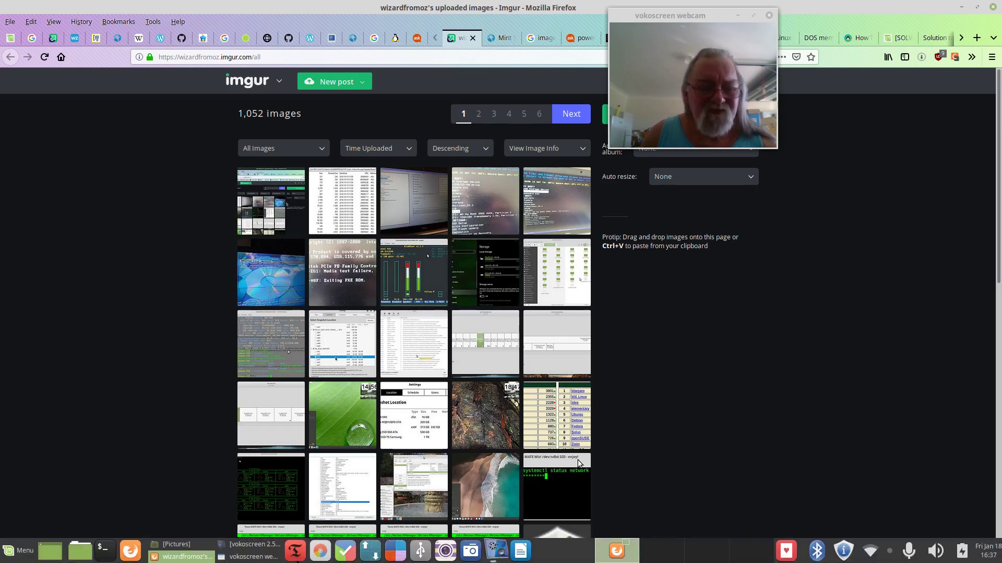
left_click(186, 544)
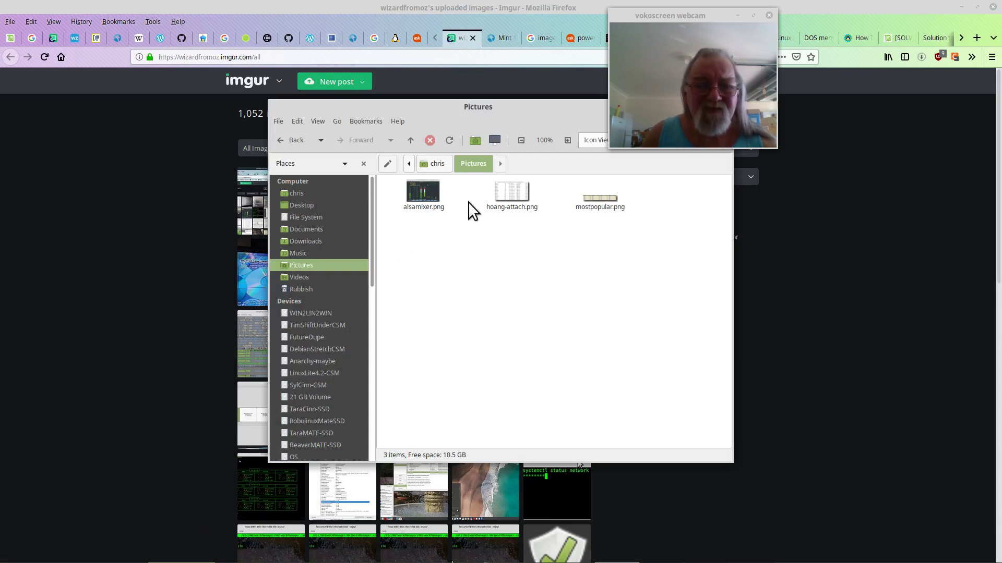
double_click(426, 189)
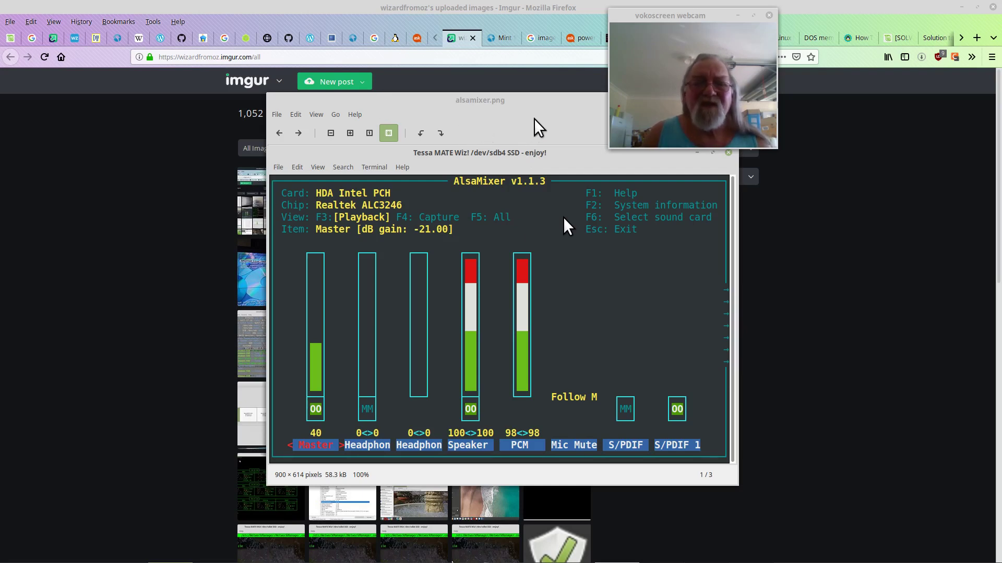
left_click_drag(687, 19, 834, 32)
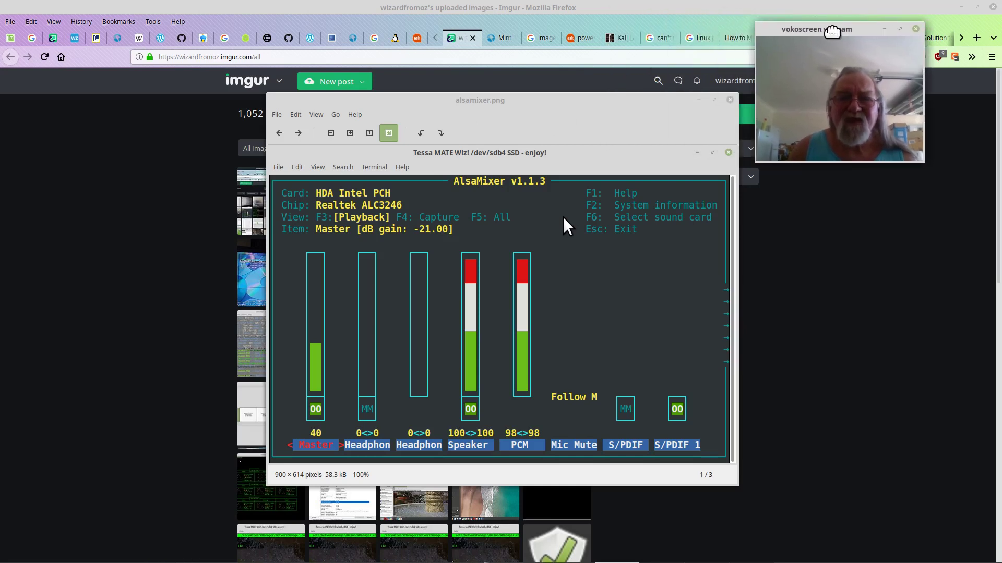
Step: Close the alsamixer.png viewer and the Pictures folder window, and move the webcam window clear of the Imgur page controls
left_click(730, 99)
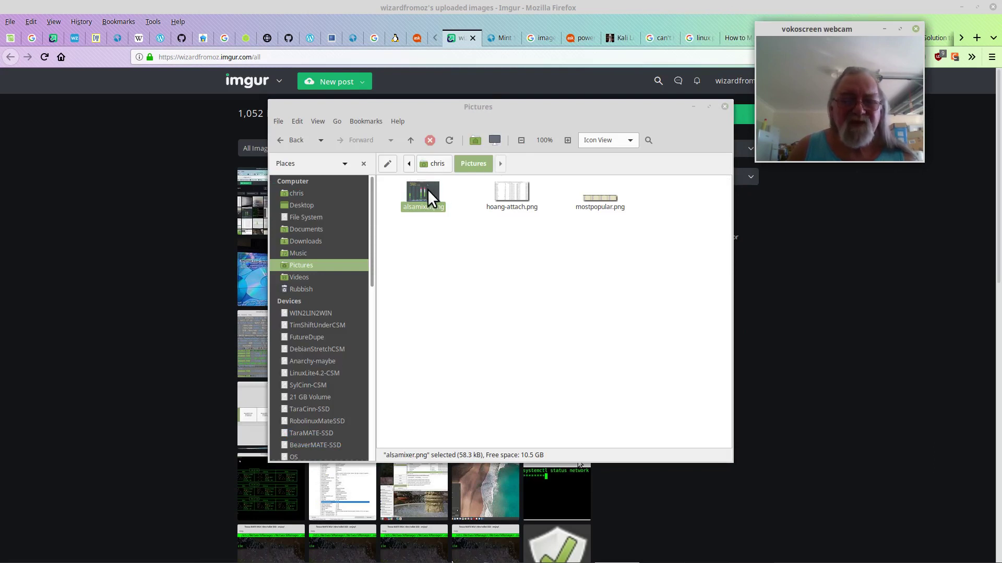
left_click(723, 107)
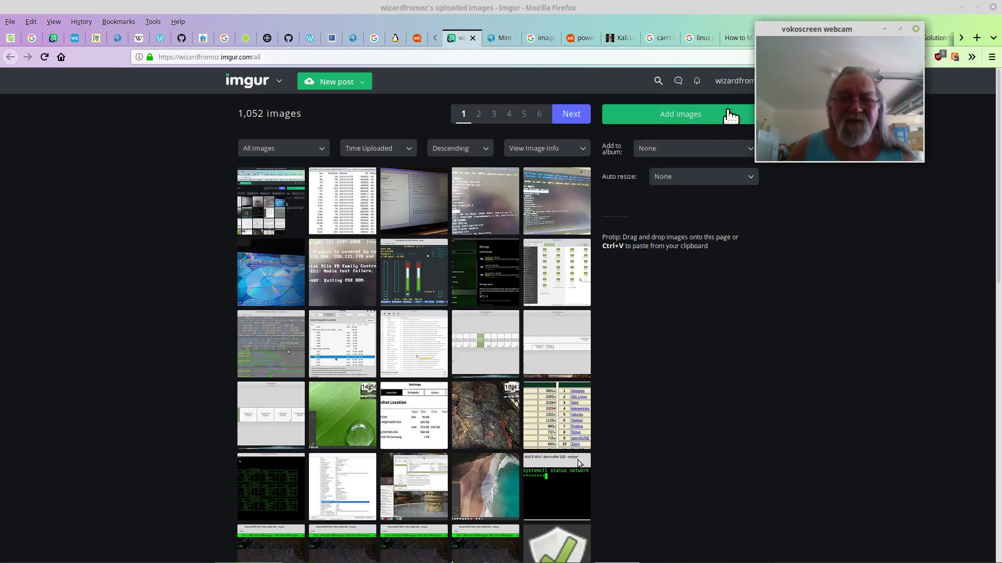
left_click_drag(828, 28, 881, 18)
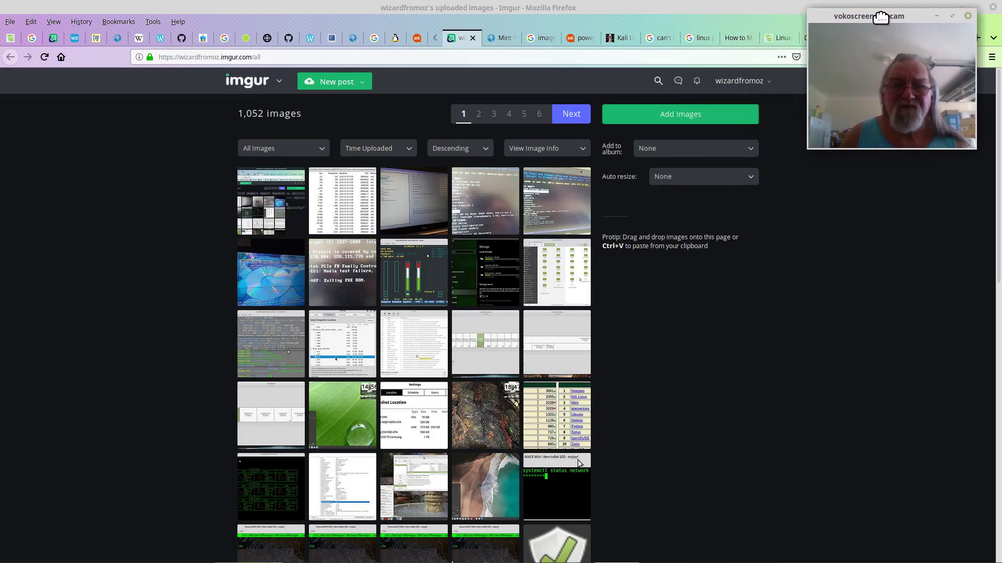
Step: Upload alsamixer.png from the Pictures folder as a new Imgur post and move the webcam window clear of the post options
left_click(334, 90)
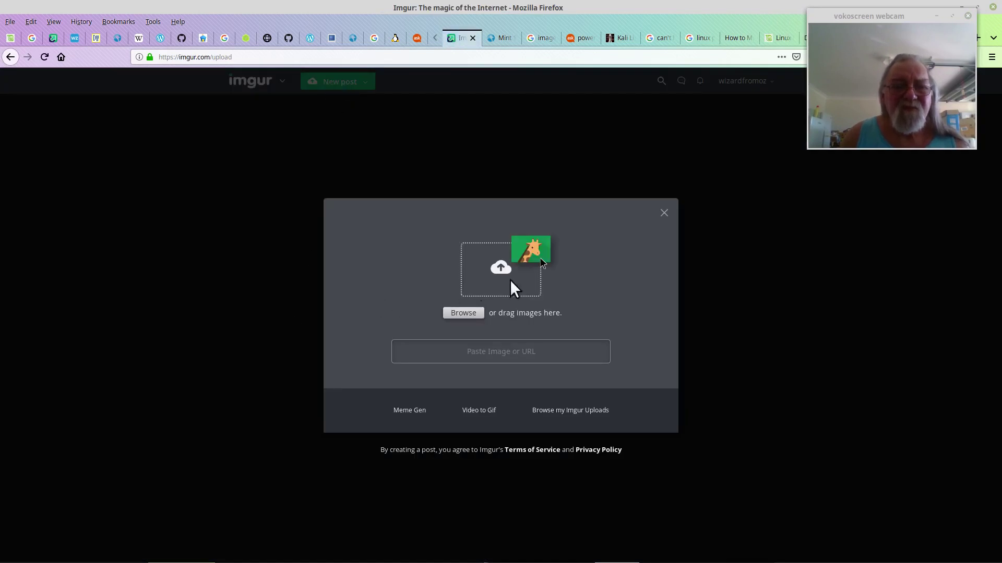
left_click(462, 316)
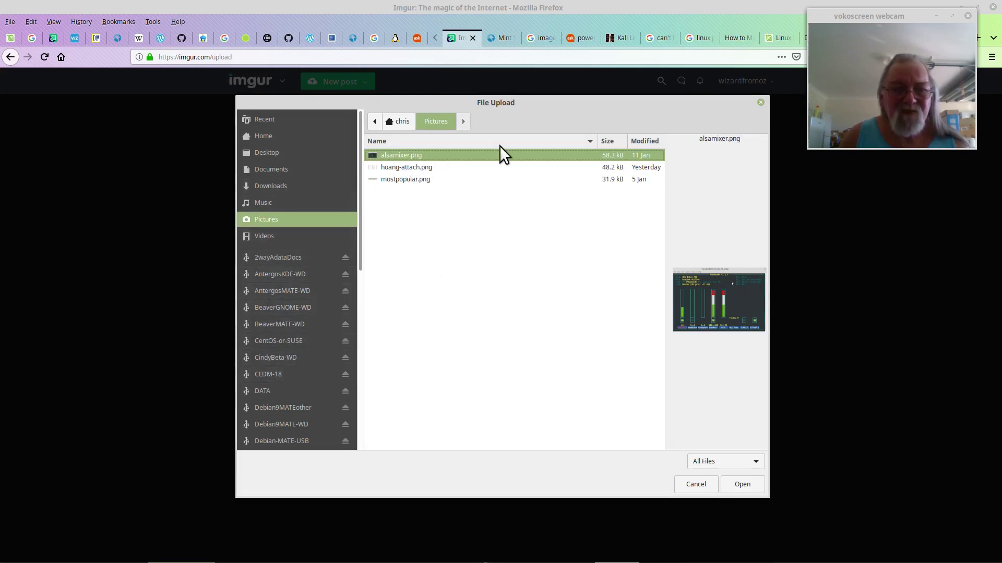
double_click(421, 155)
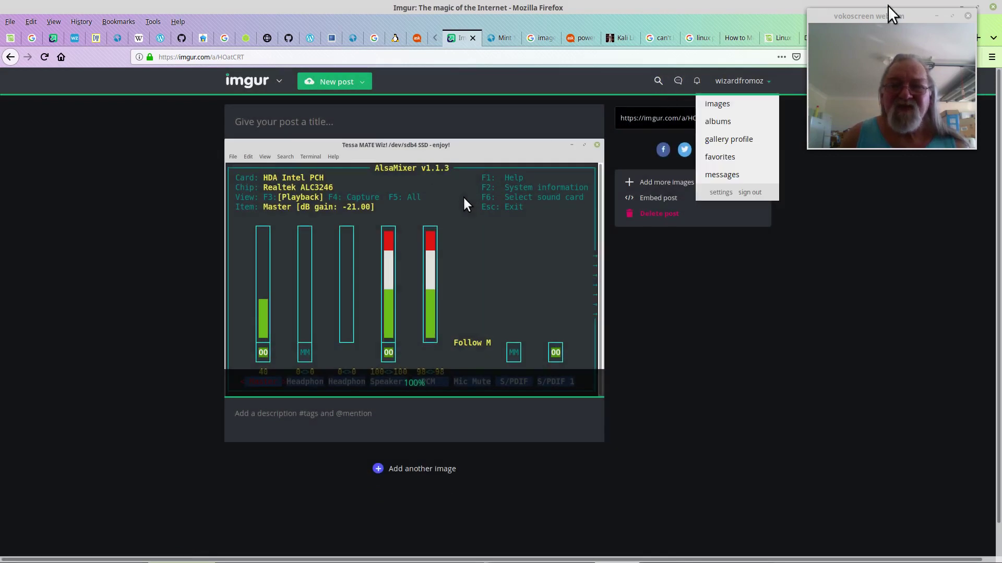
left_click_drag(893, 27, 909, 197)
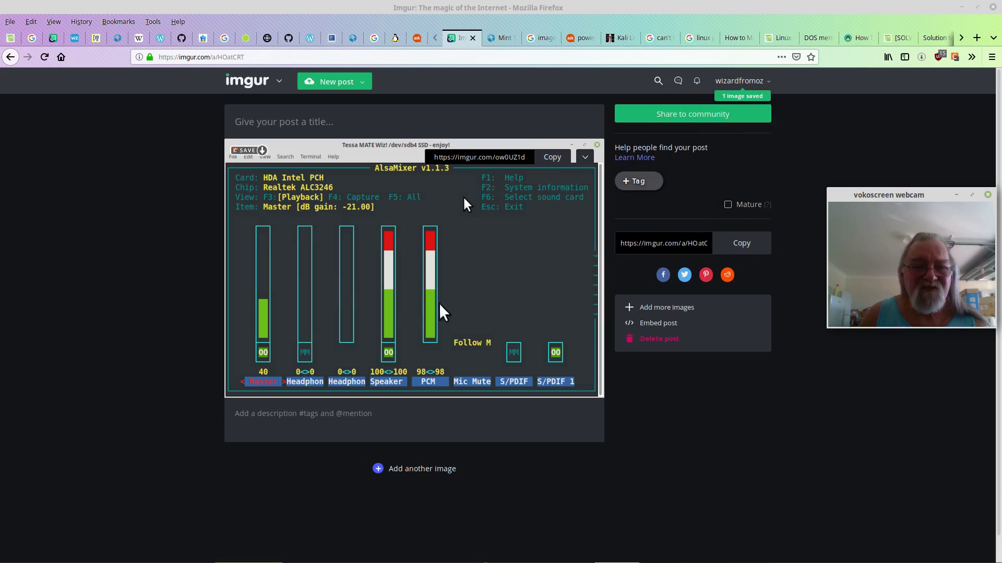
Step: Copy the direct image location of the uploaded AlsaMixer picture
mouse_move(736, 84)
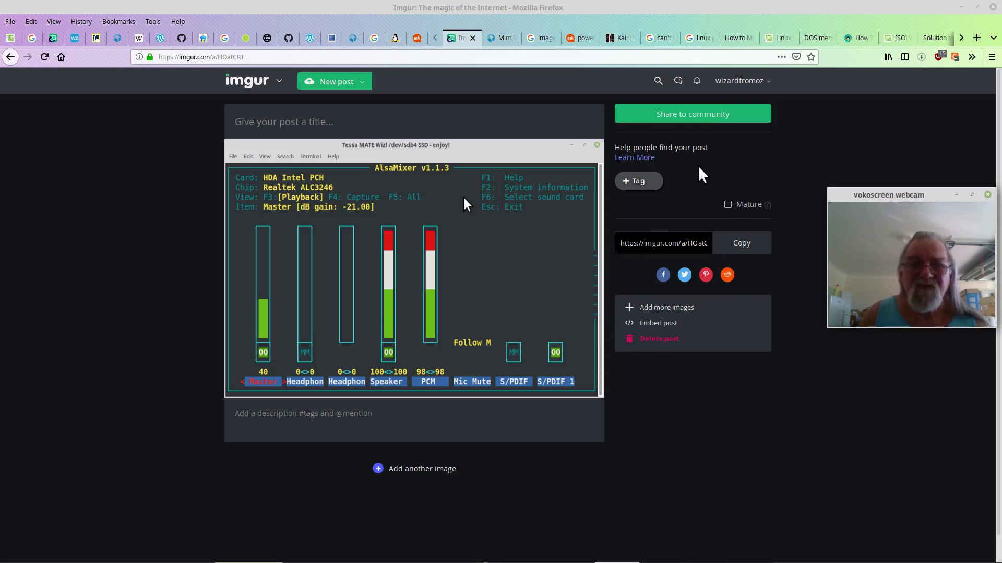
mouse_move(465, 212)
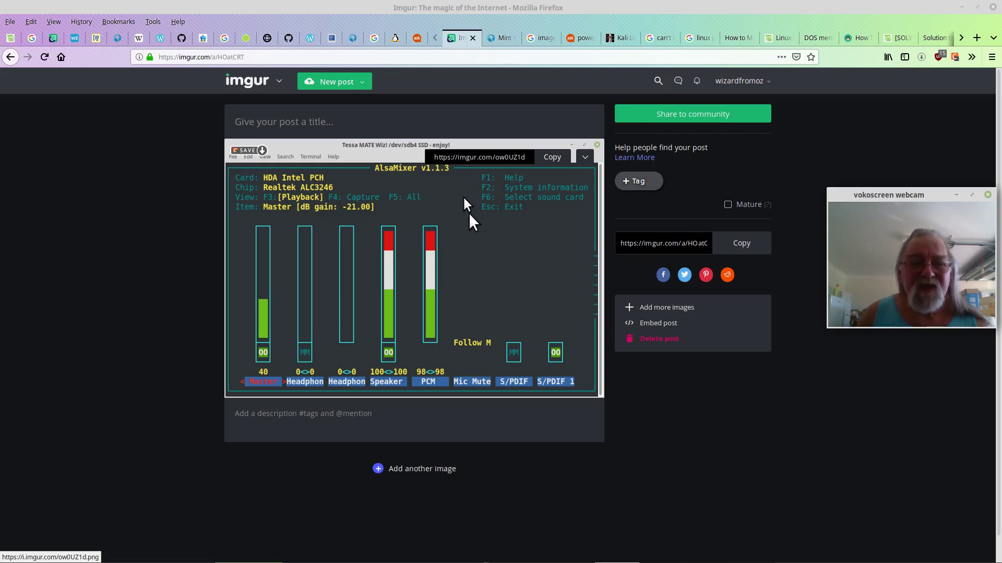
right_click(424, 202)
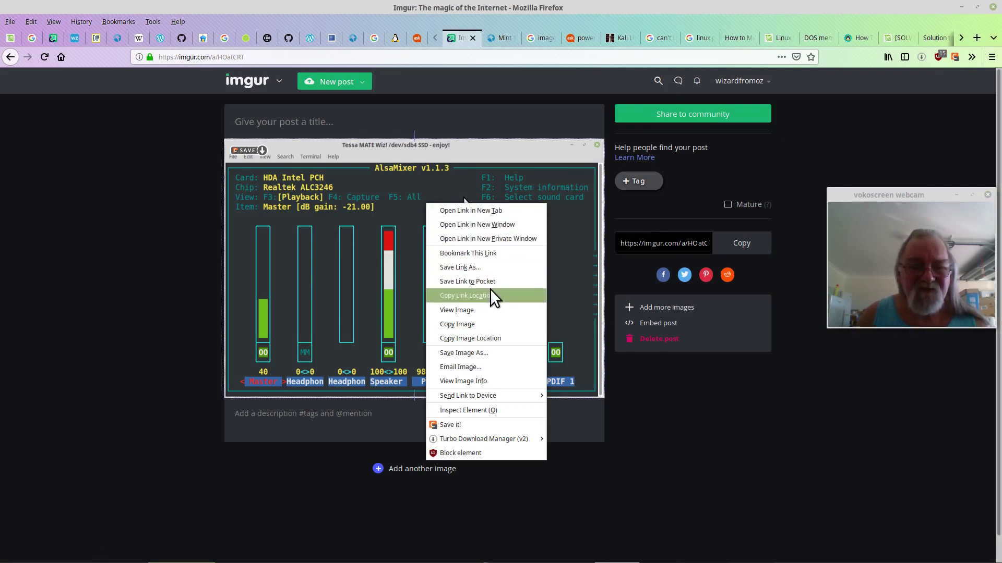
left_click(483, 338)
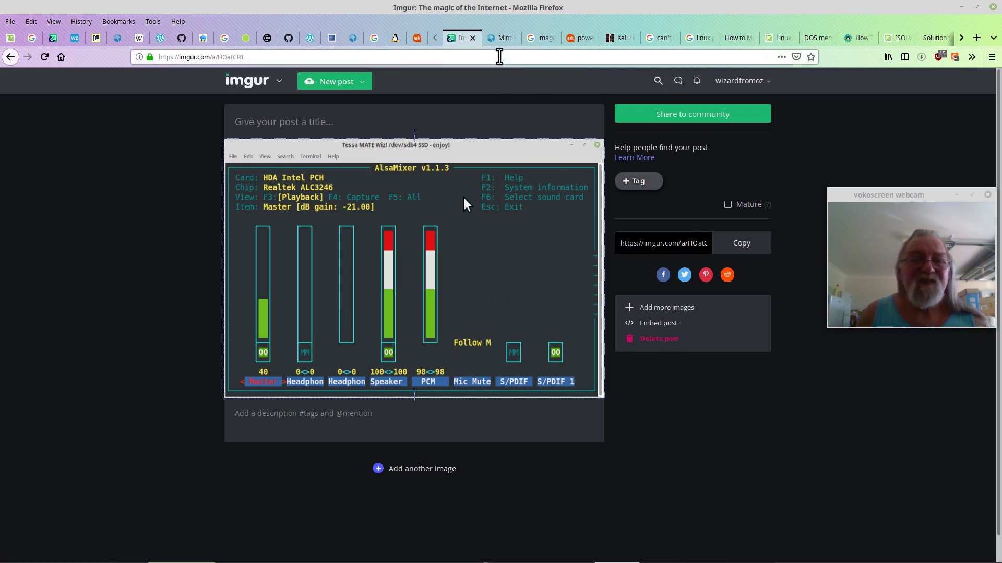
left_click(501, 39)
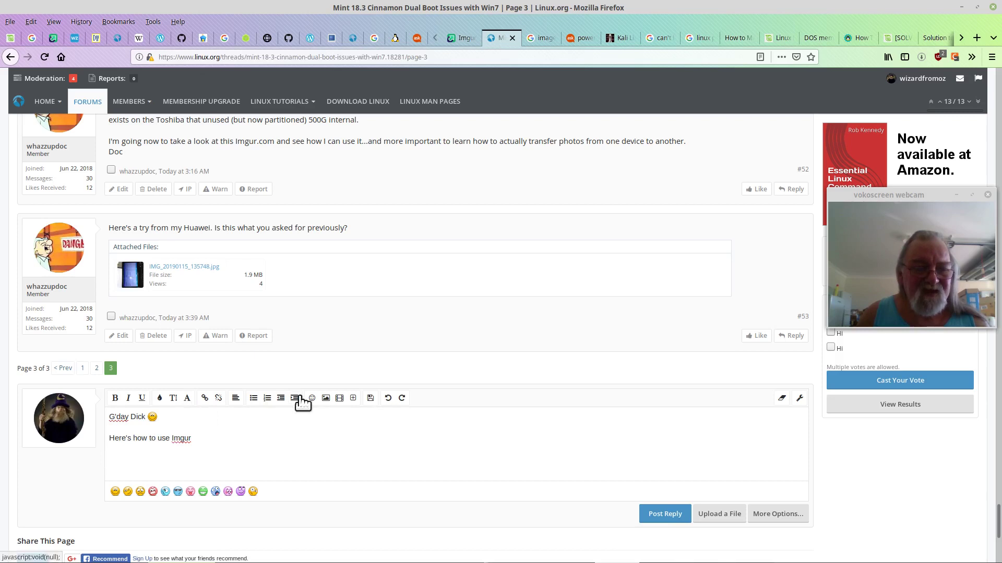
left_click(328, 404)
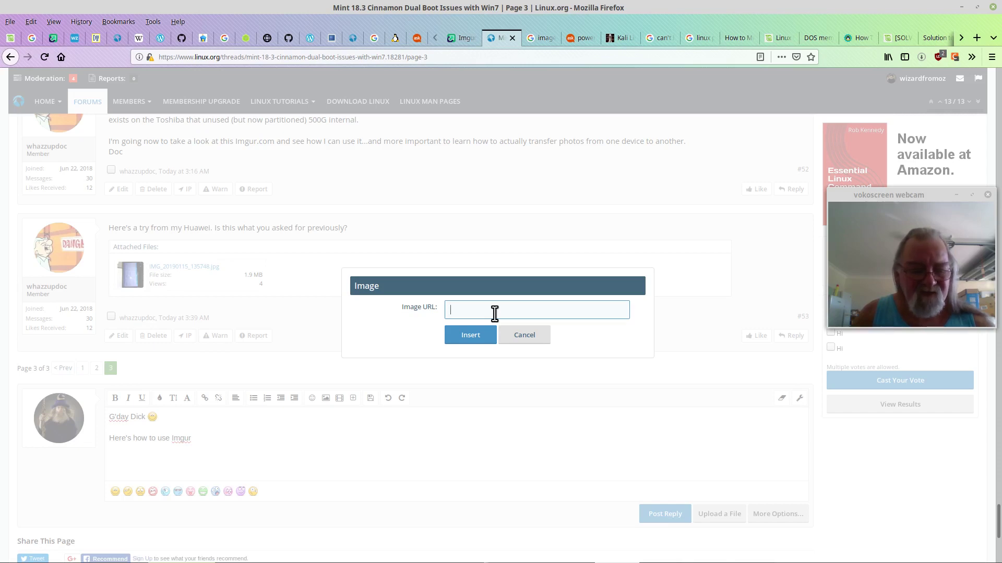
key("ctrl+v")
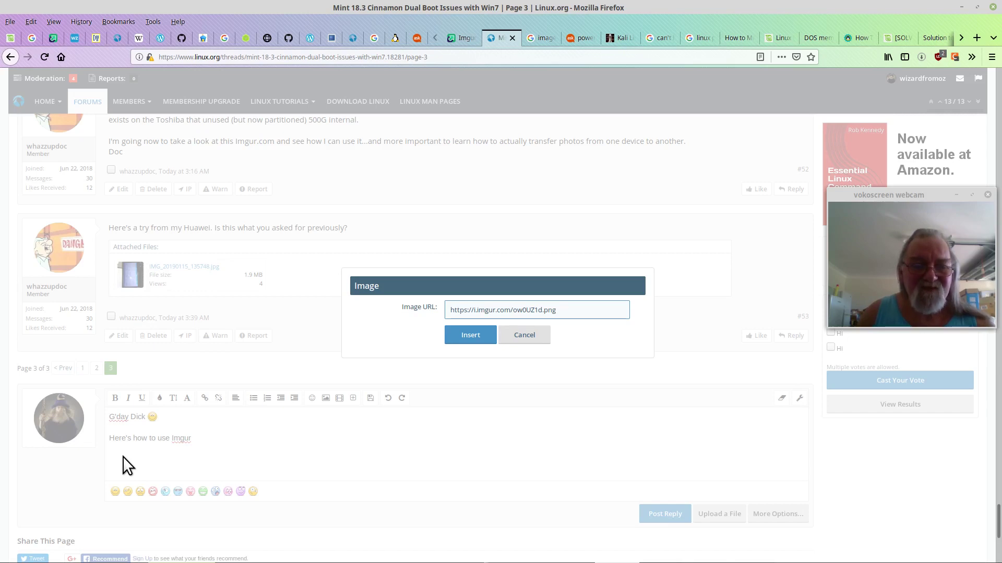
left_click(480, 340)
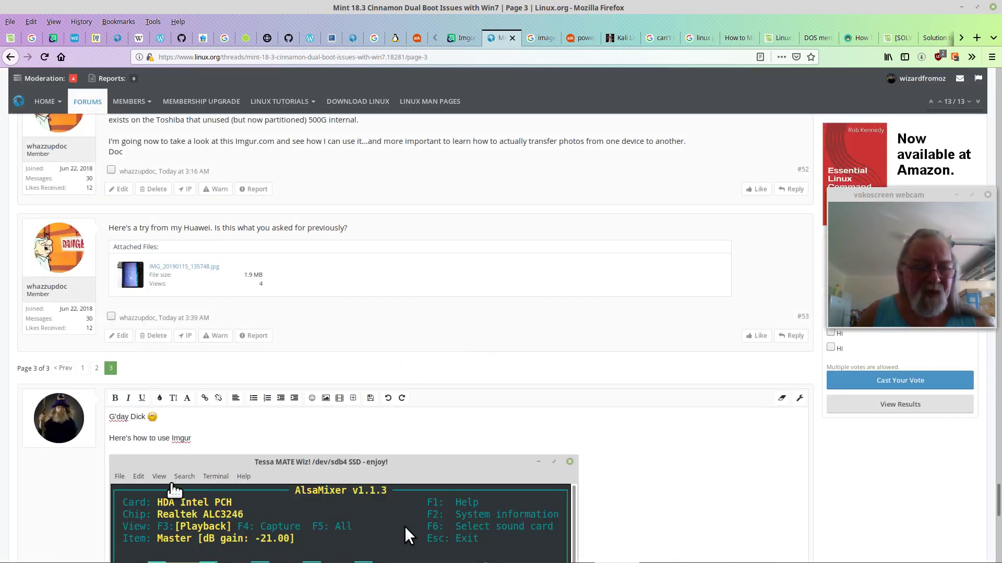
Step: Add two line breaks between "Here's how to use Imgur" and the inserted picture
left_click(244, 438)
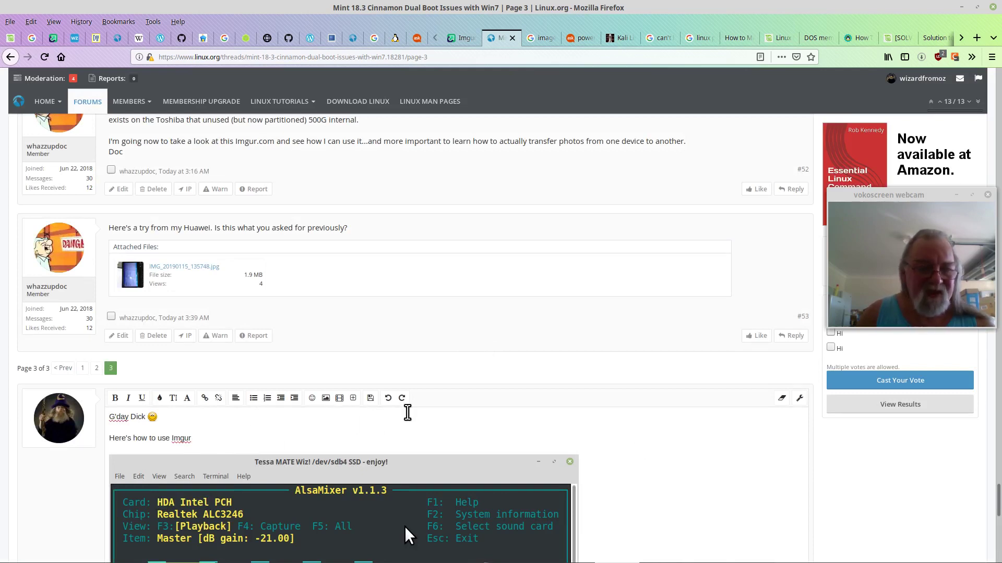
key("Return")
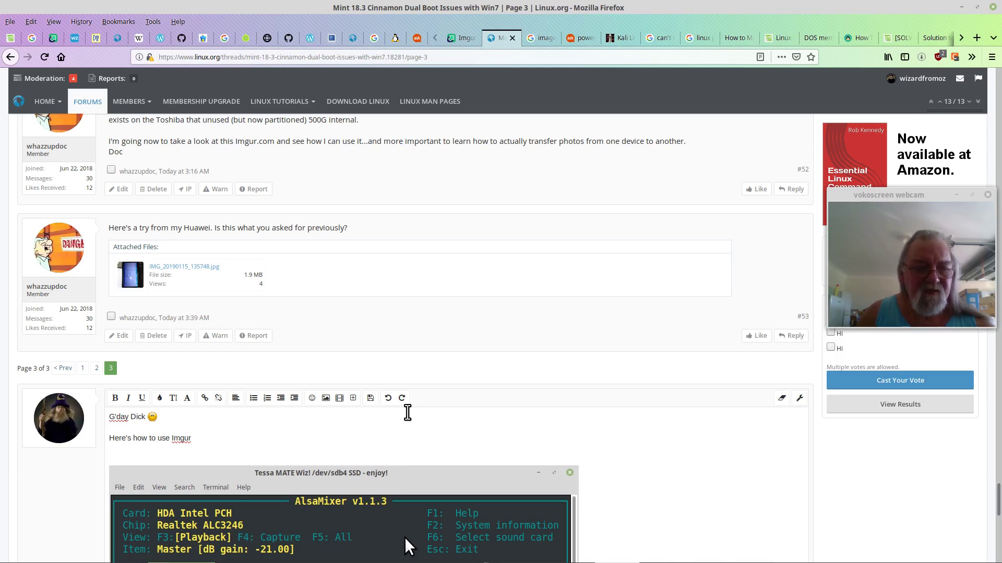
key("Return")
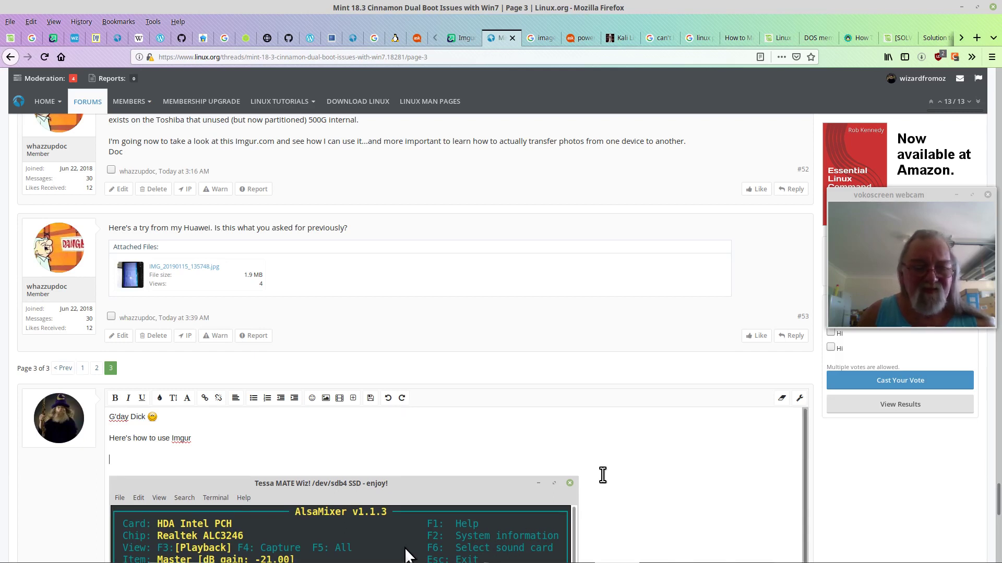
Step: Add the caption "SCREENSHOT 1 - WIZARD'S ALSA PICTURE" below the picture, followed by a separate line reading "yada"
scroll(644, 440, "down", 1)
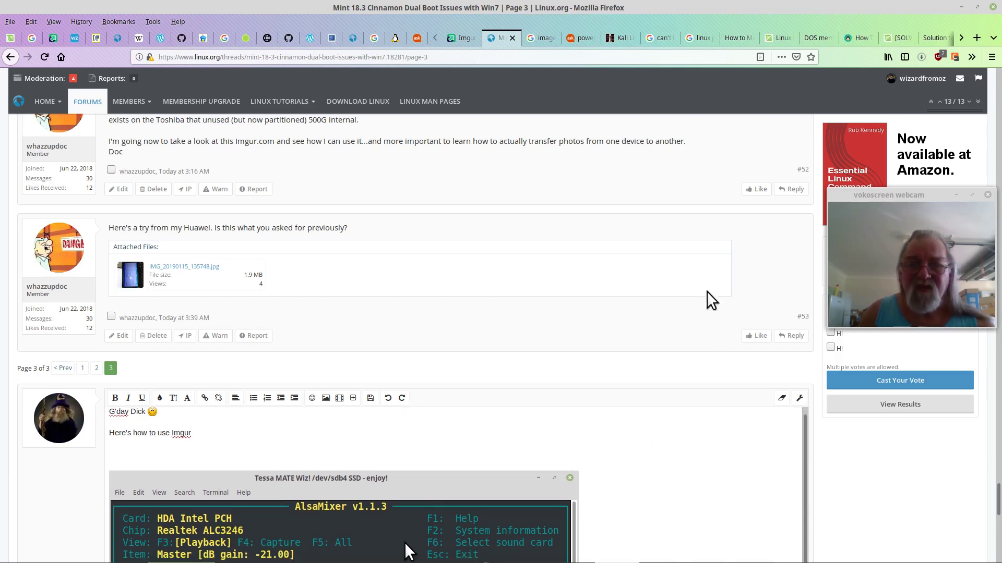
scroll(710, 297, "down", 4)
scroll(706, 283, "down", 5)
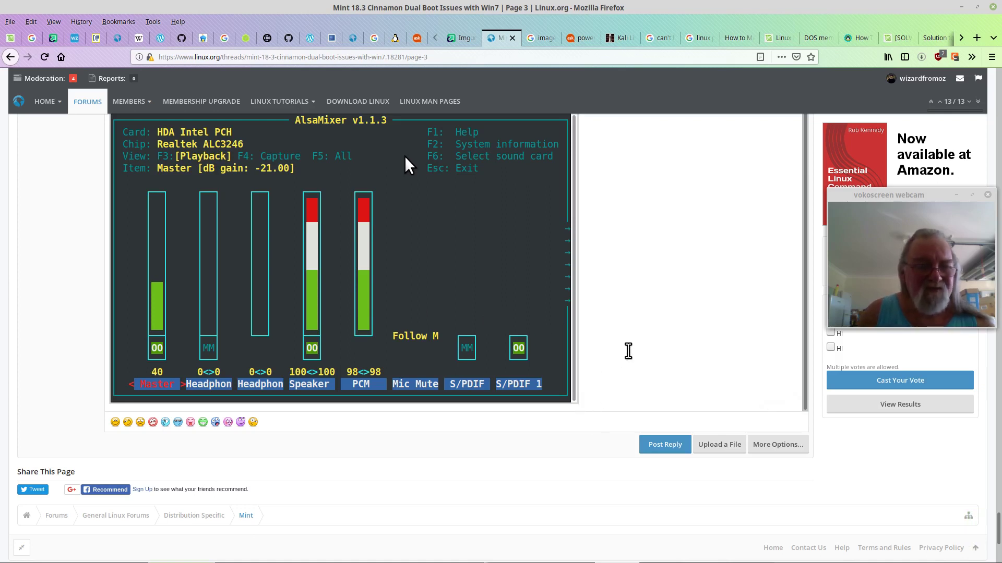
key("Return")
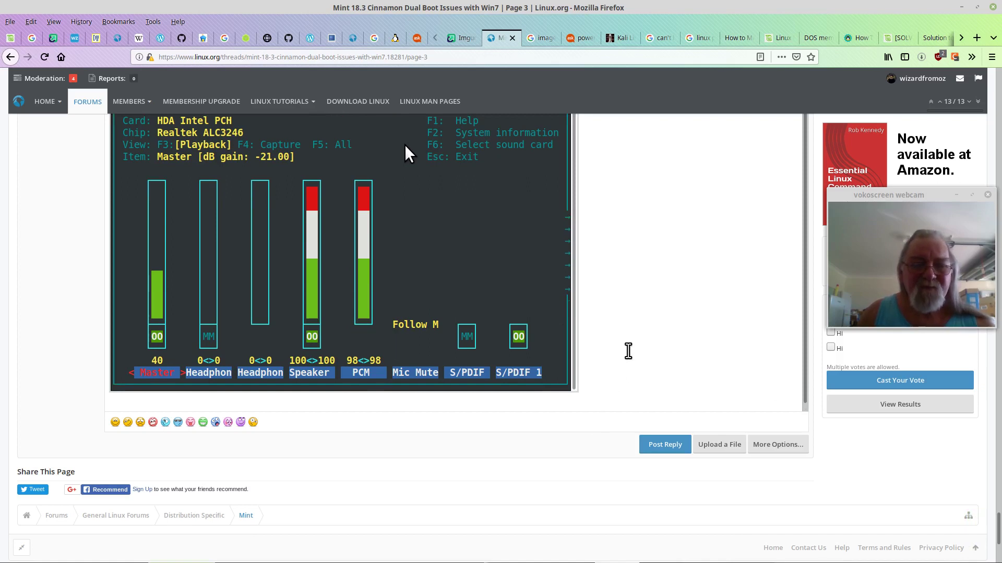
key("Return")
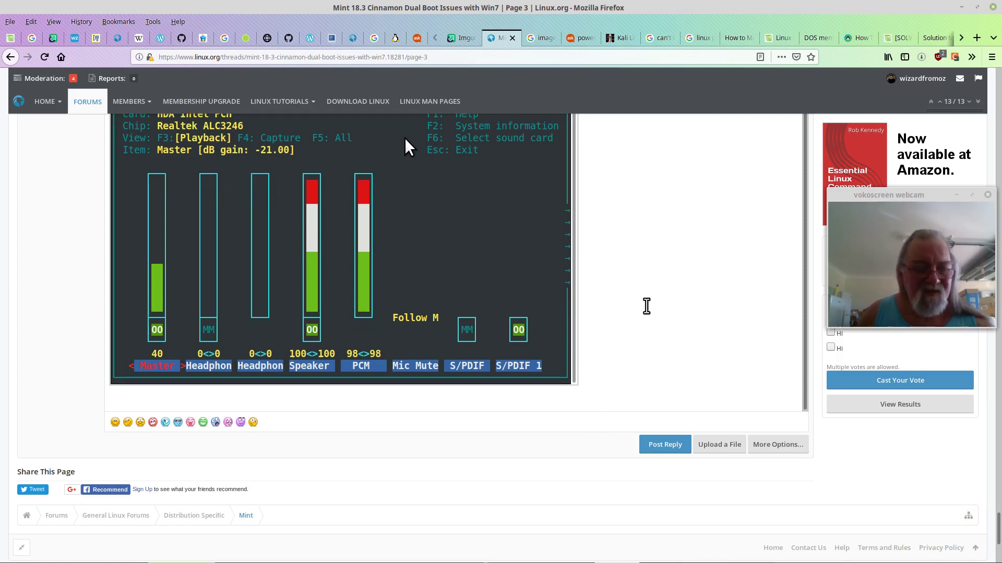
type("S")
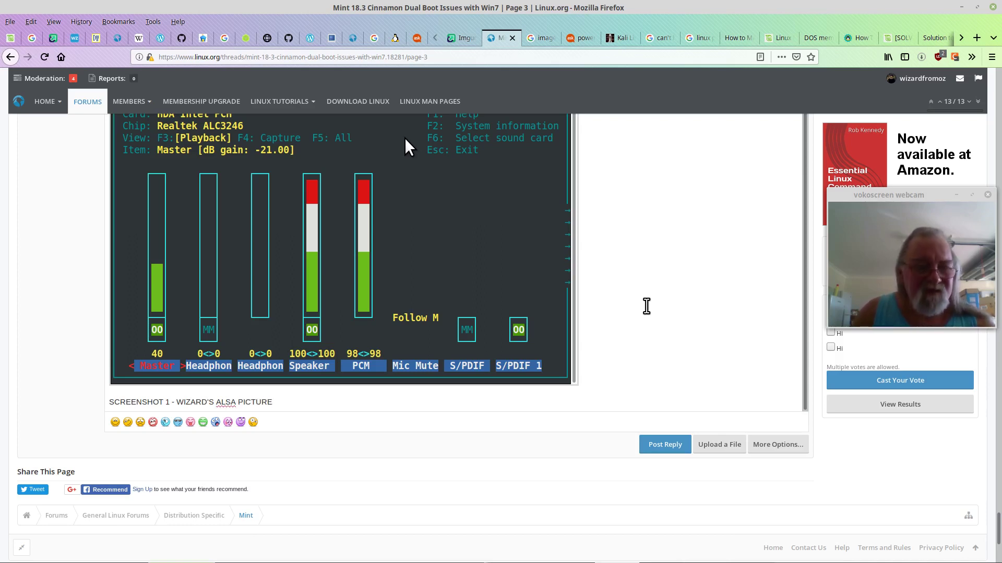
key("Return")
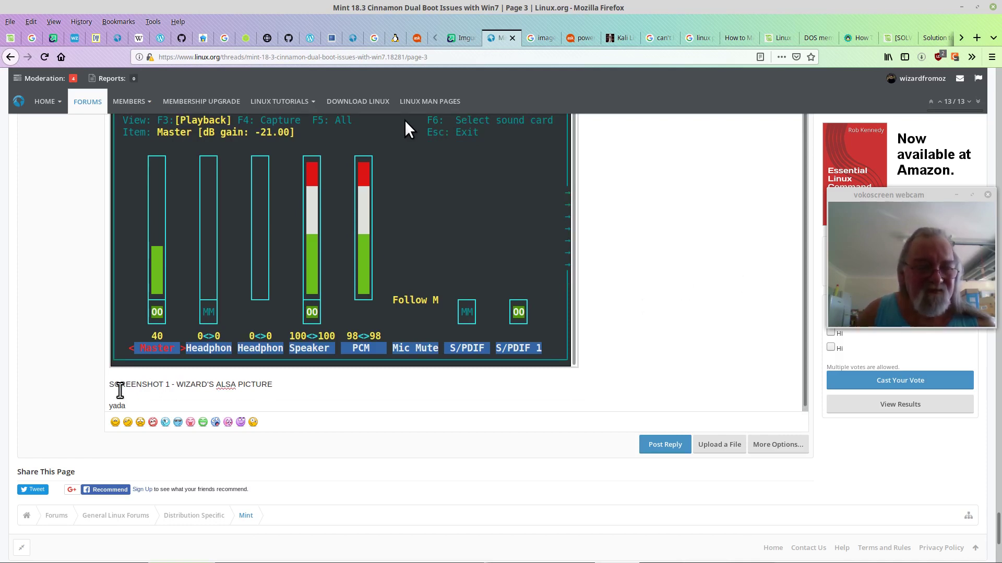
Step: Make the picture caption bold and set its font size to 6
left_click_drag(109, 388, 280, 387)
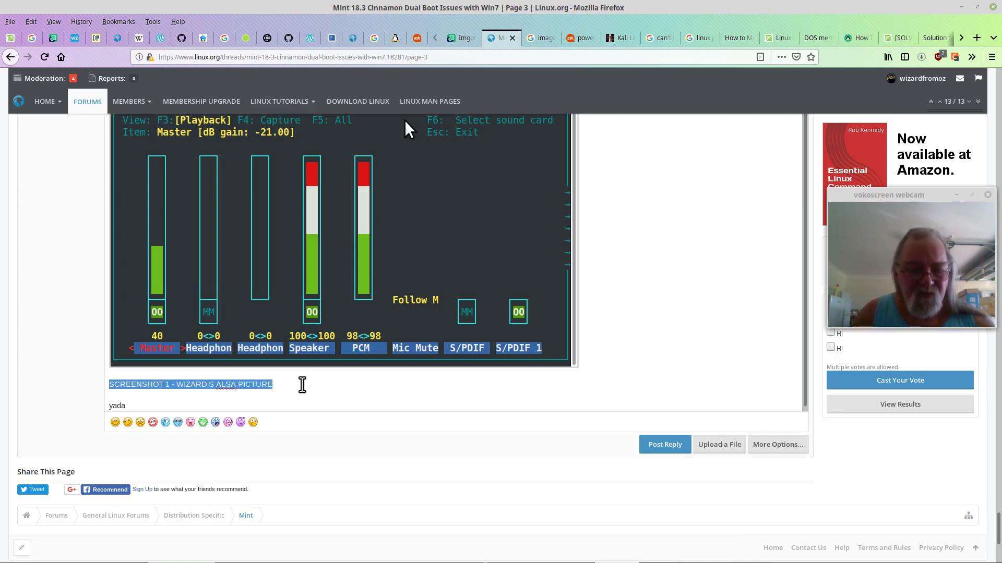
key("ctrl+b")
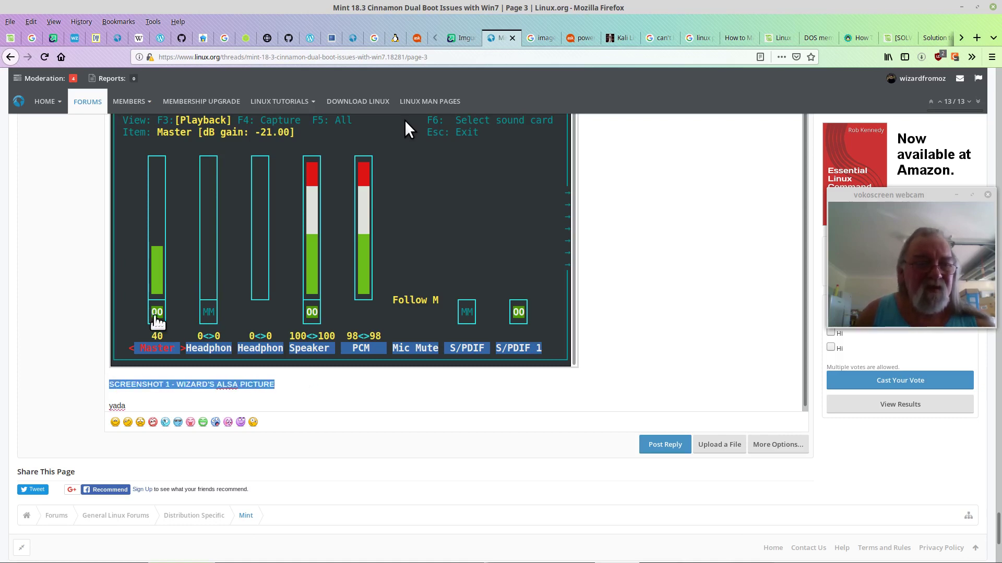
scroll(89, 273, "up", 4)
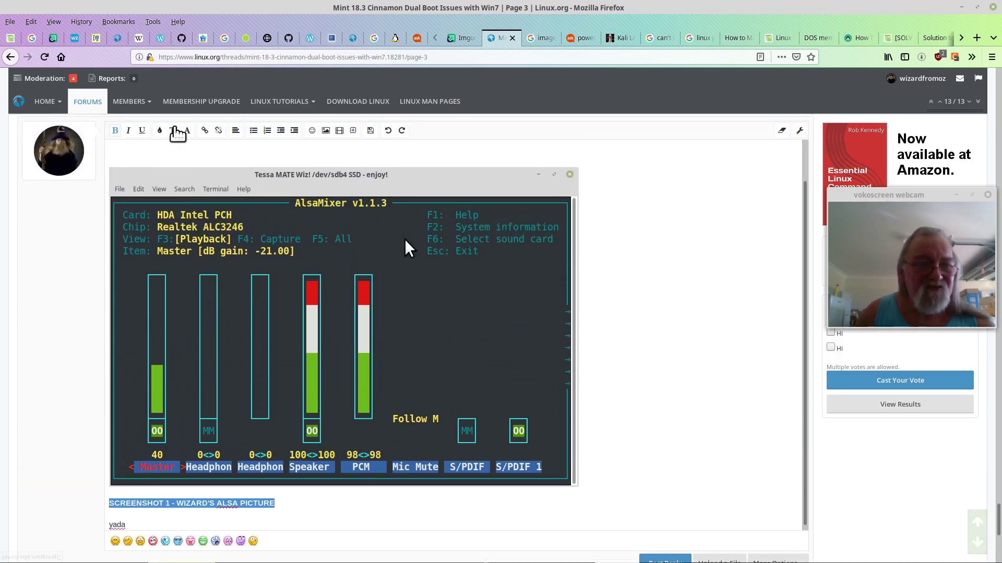
left_click(173, 138)
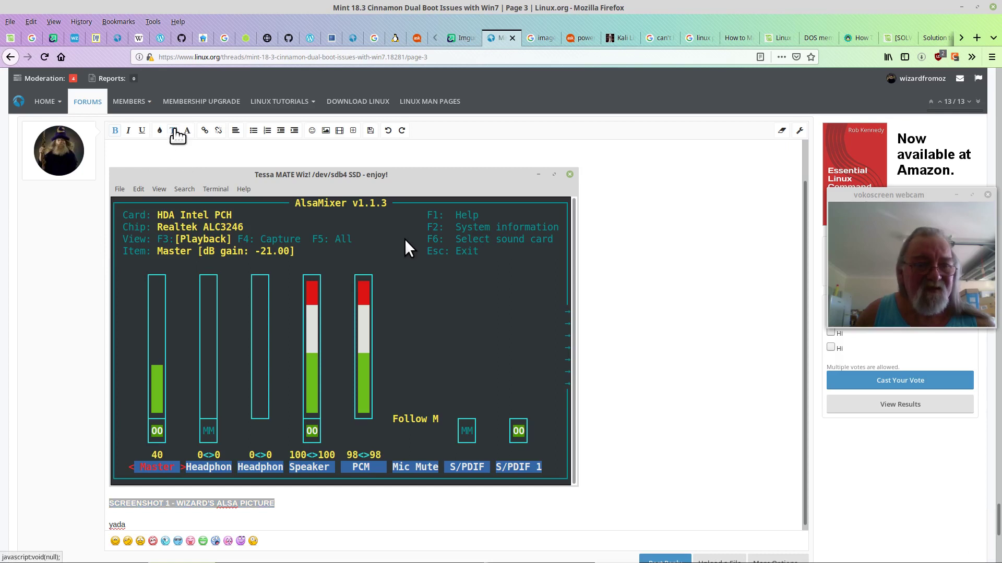
left_click(191, 204)
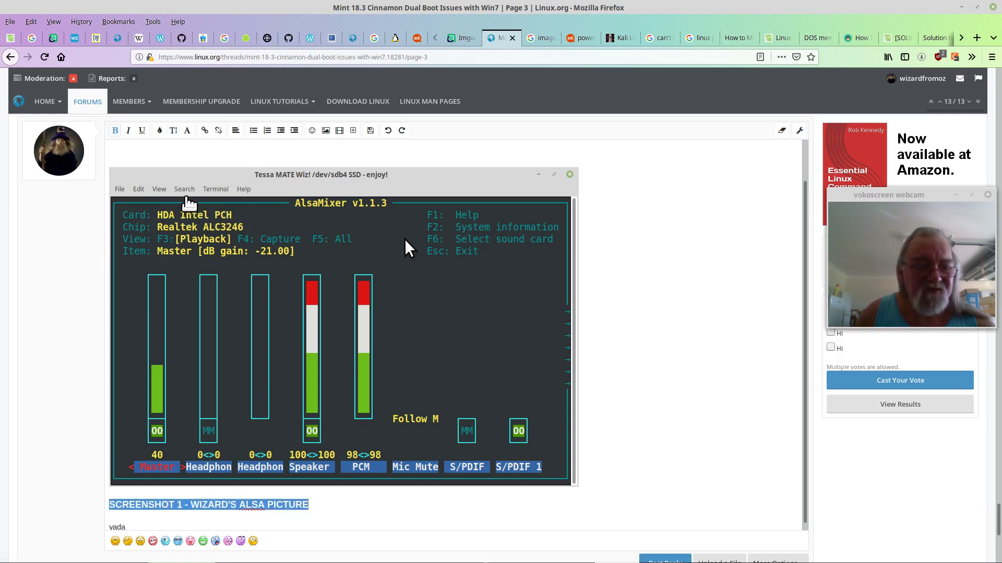
left_click(174, 134)
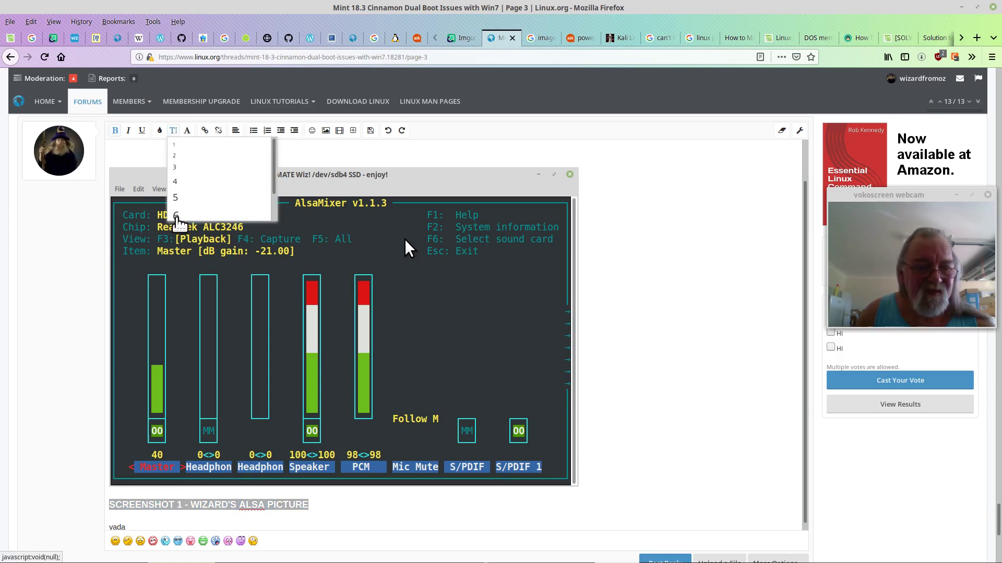
left_click(177, 218)
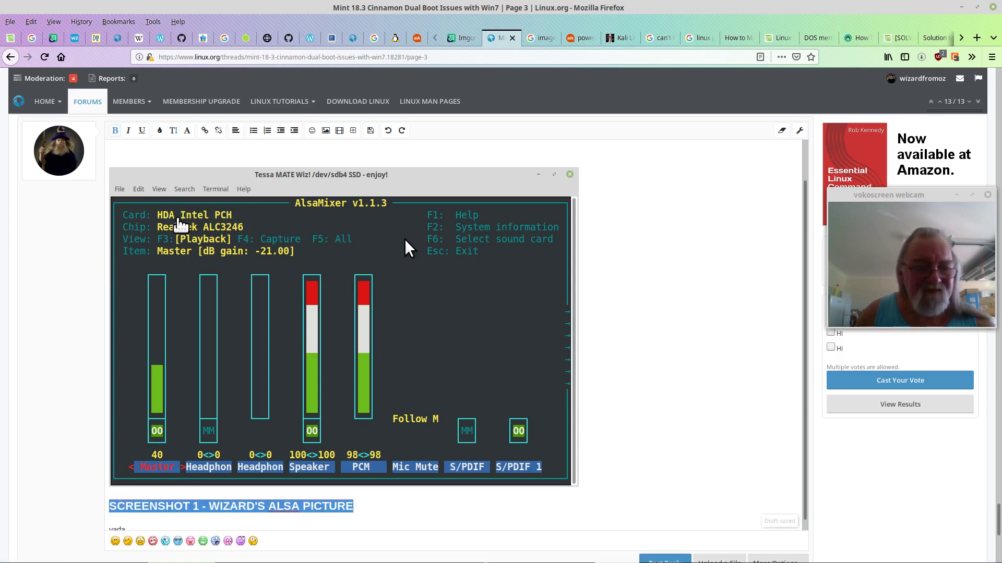
left_click(404, 515)
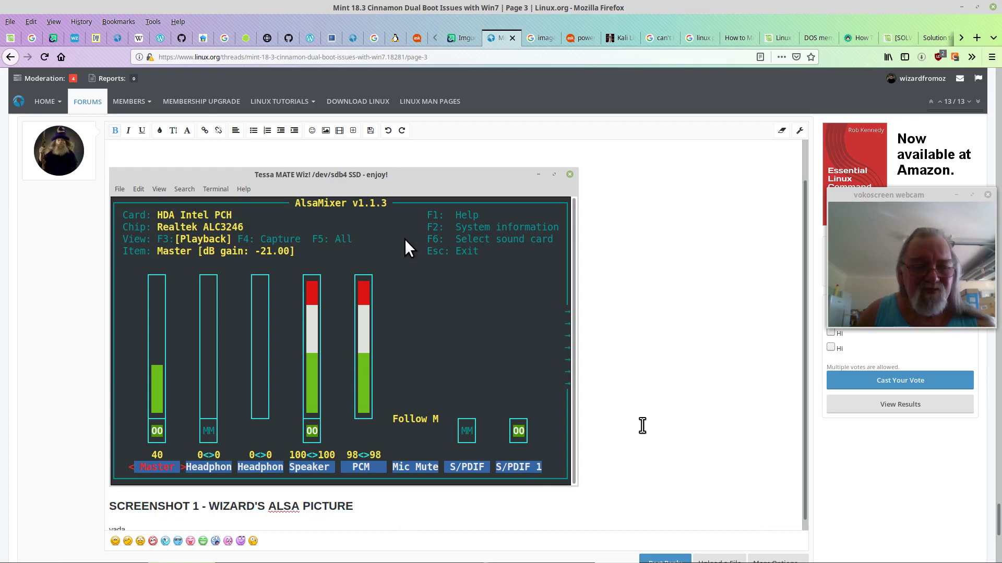
scroll(646, 348, "down", 1)
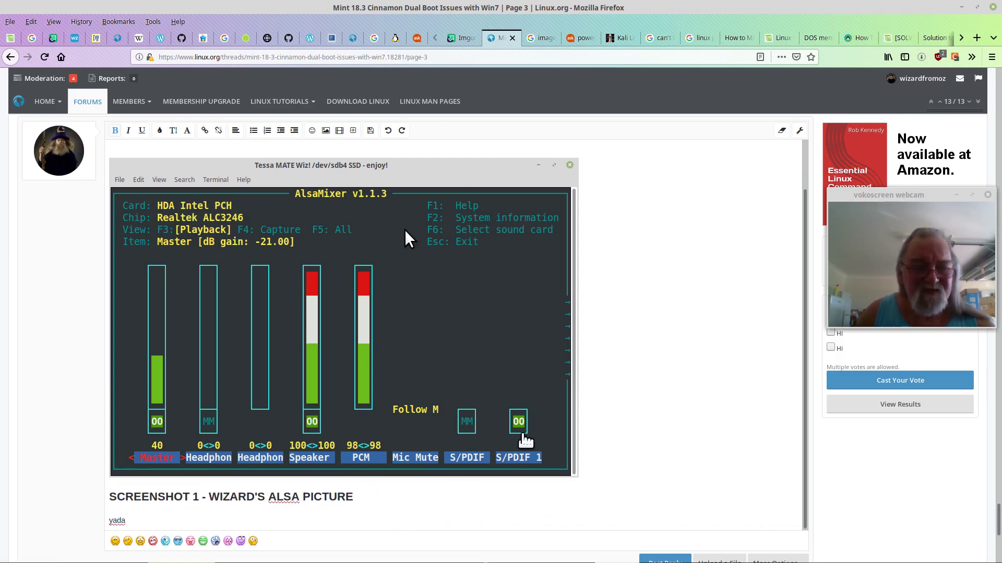
scroll(61, 293, "down", 3)
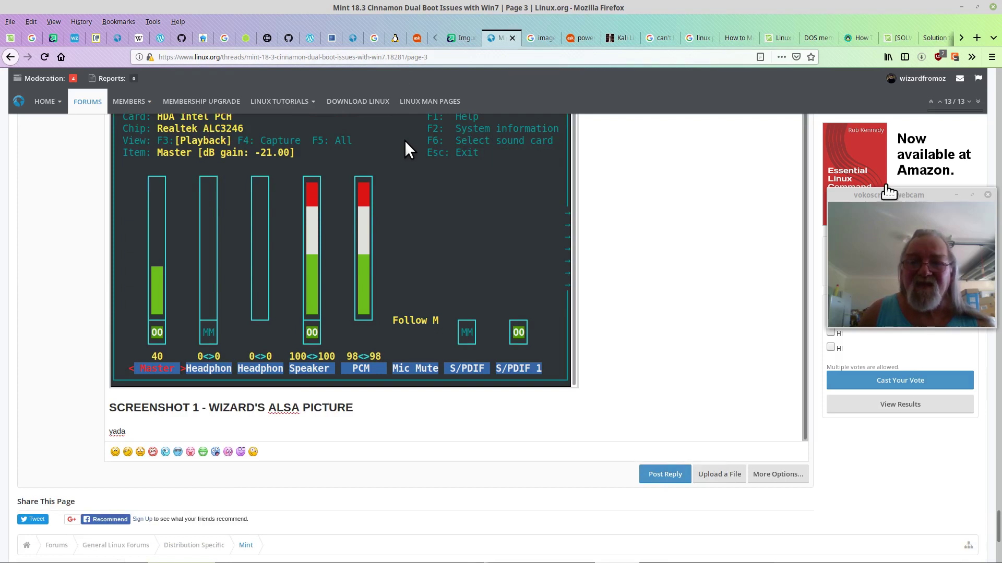
Step: Move the webcam window off the forum sidebar and bring up the vokoscreen recorder window
left_click_drag(889, 194, 593, 89)
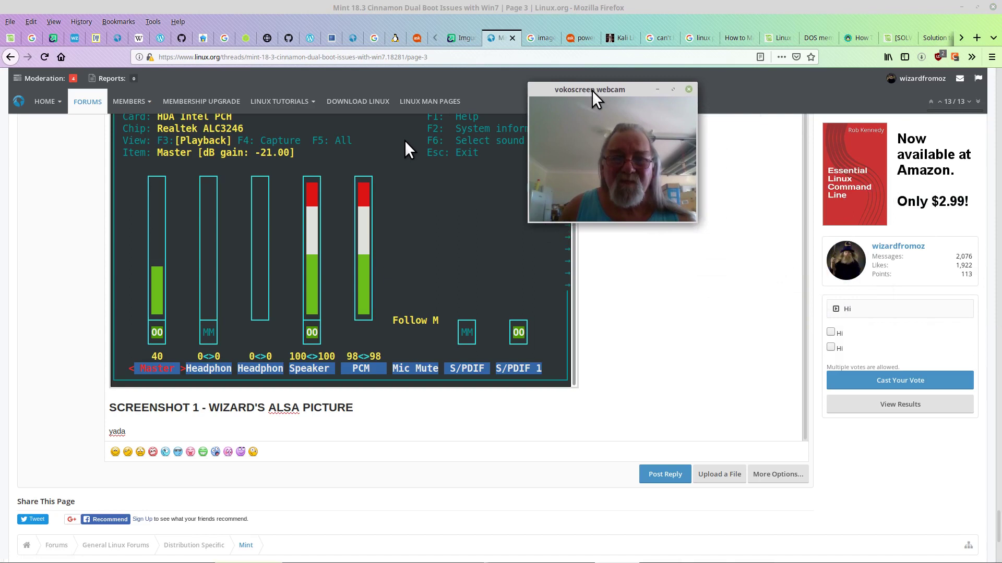
mouse_move(724, 548)
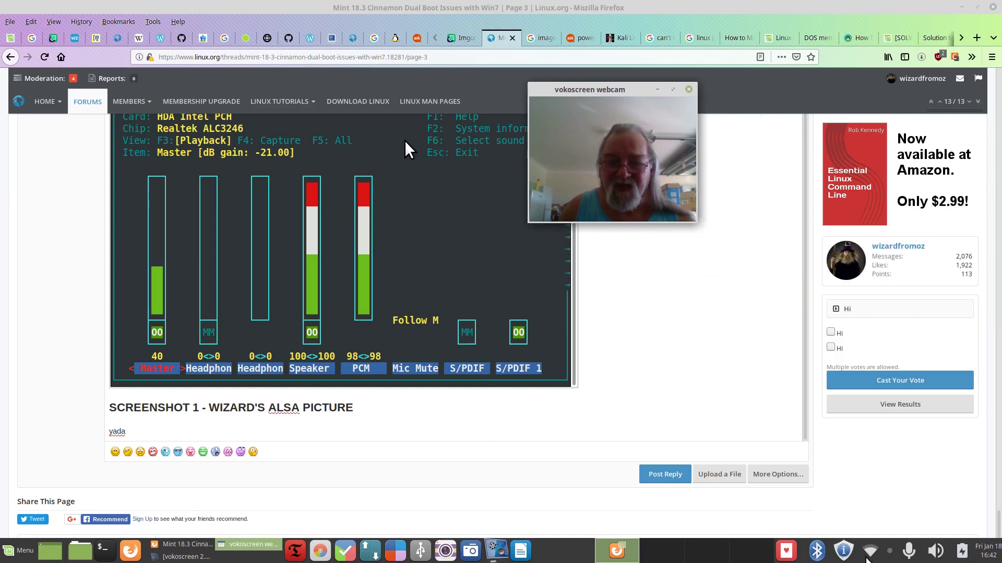
left_click(496, 551)
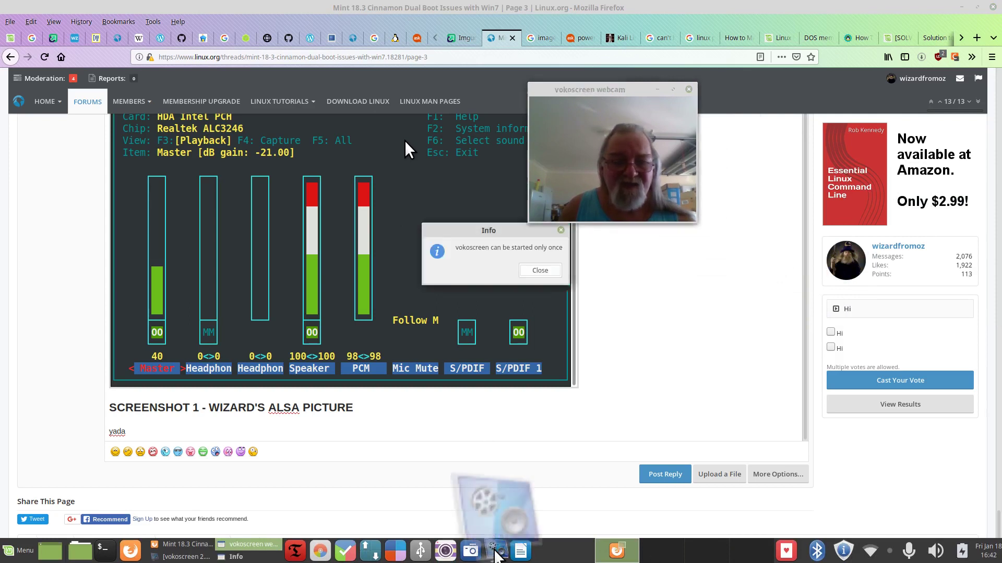
left_click(541, 271)
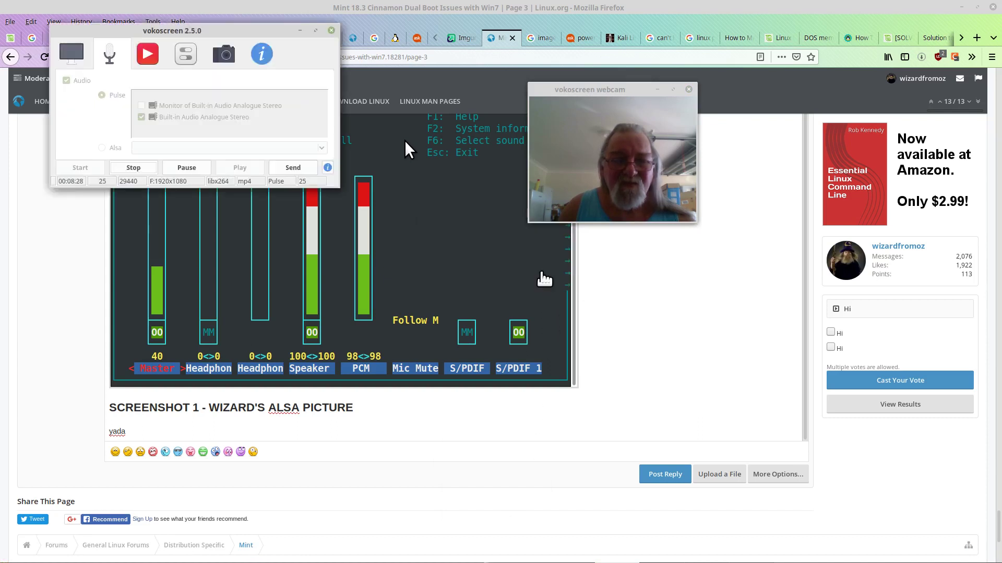